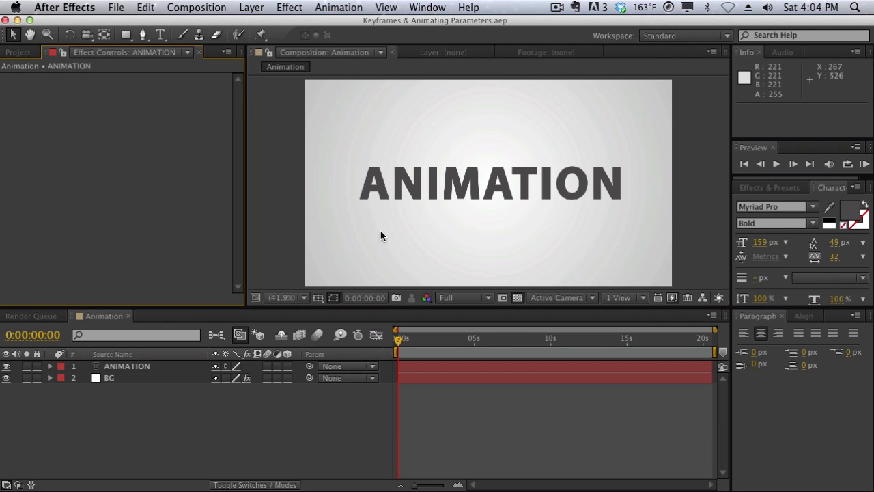
# Find the Card Wipe pixelstorm preset by searching "pixel", apply it to the ANIMATION text, and scrub through the transition
pyautogui.click(830, 243)
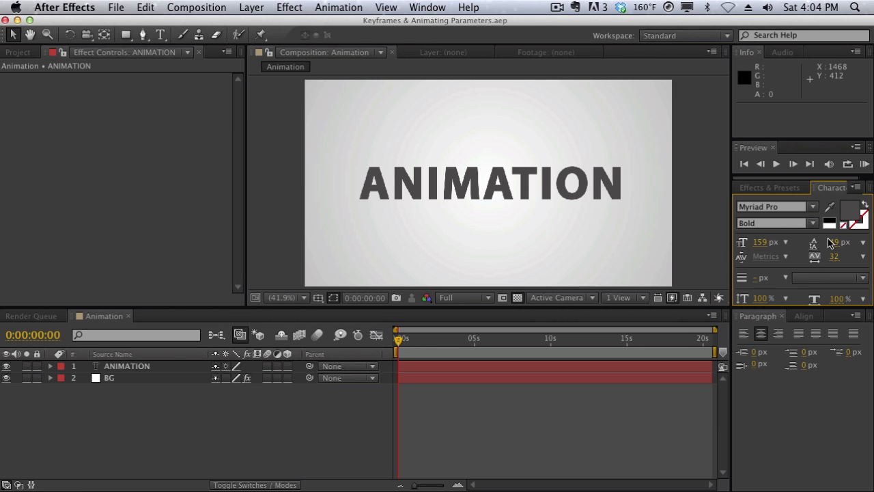
pyautogui.click(768, 187)
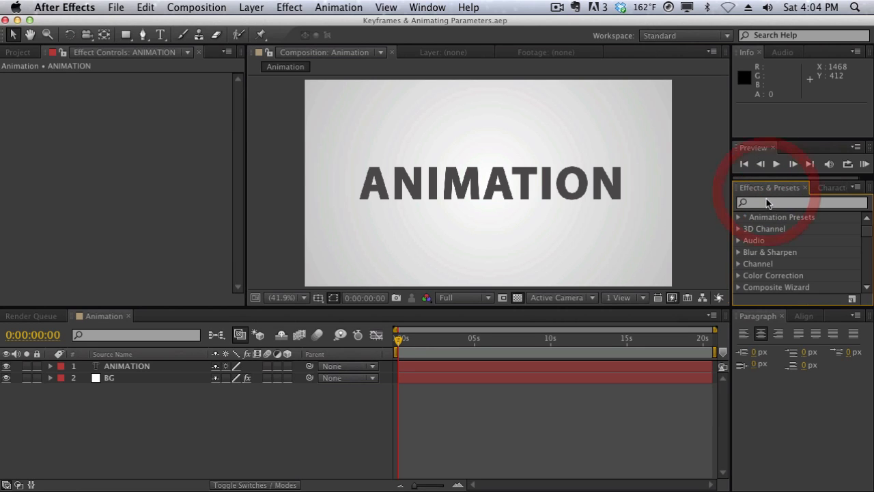
pyautogui.click(766, 203)
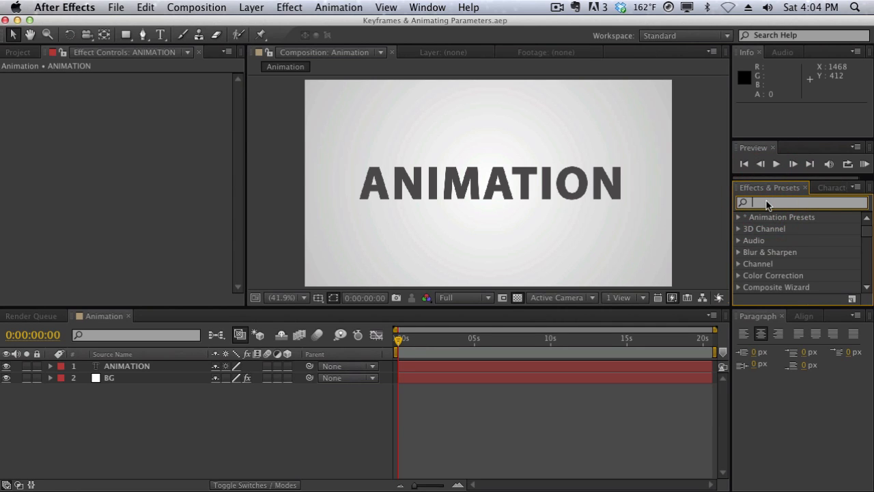
pyautogui.write('pixel')
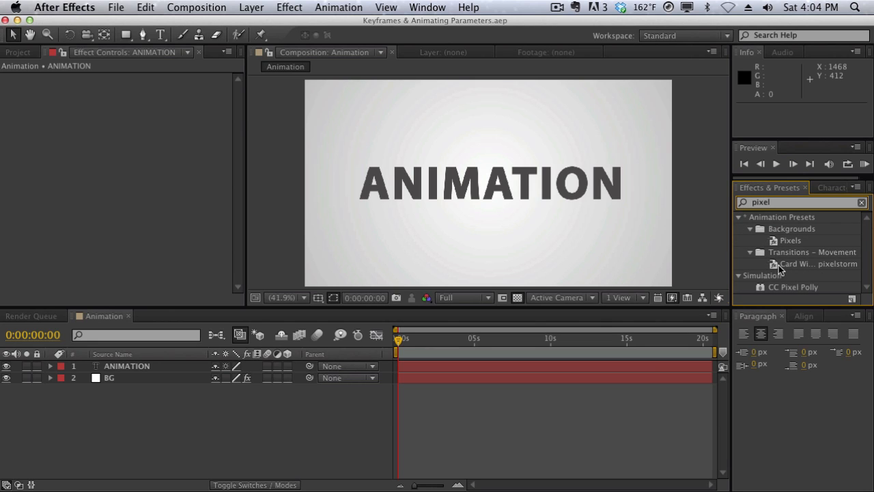
pyautogui.moveTo(779, 265); pyautogui.dragTo(556, 191)
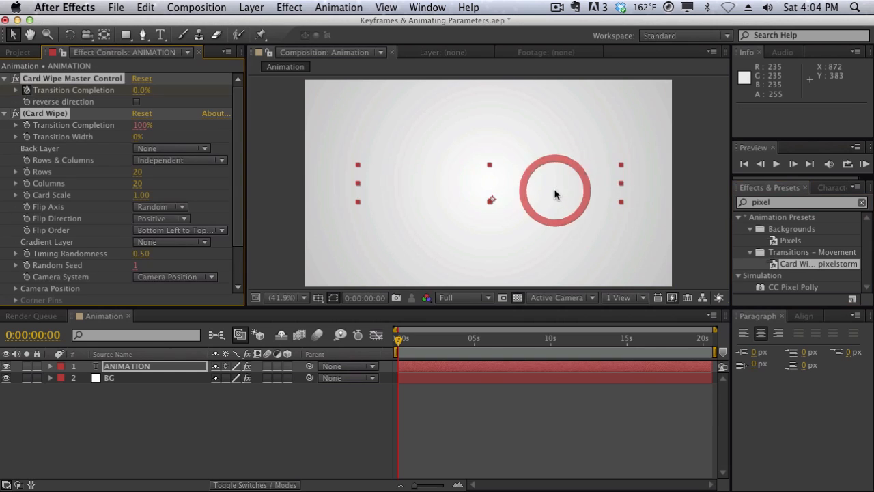
pyautogui.moveTo(396, 341); pyautogui.dragTo(437, 338)
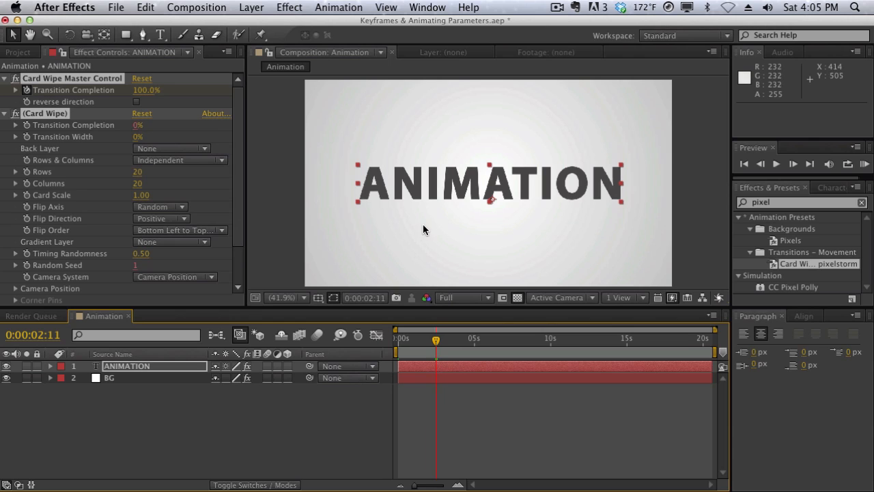
# Reveal the ANIMATION layer's keyframed properties, collapsing the Card Wipe group so only the Master Control's Transition Completion keyframes show
pyautogui.click(169, 366)
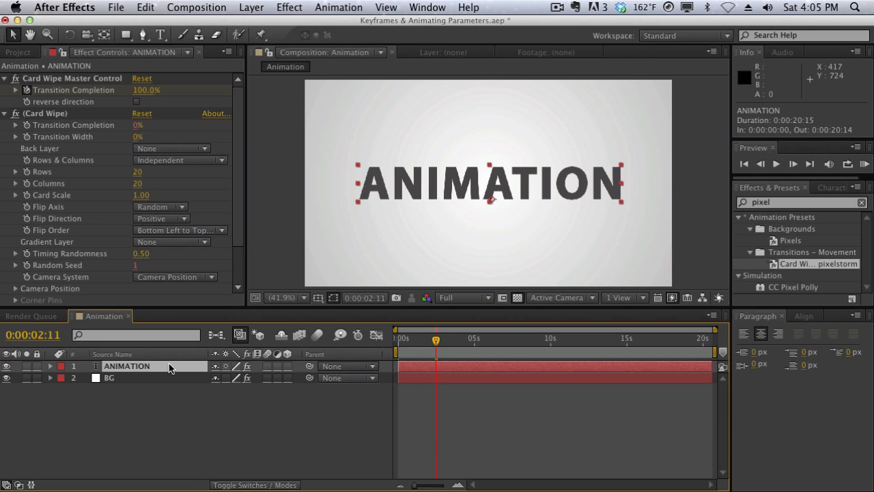
pyautogui.press('u')
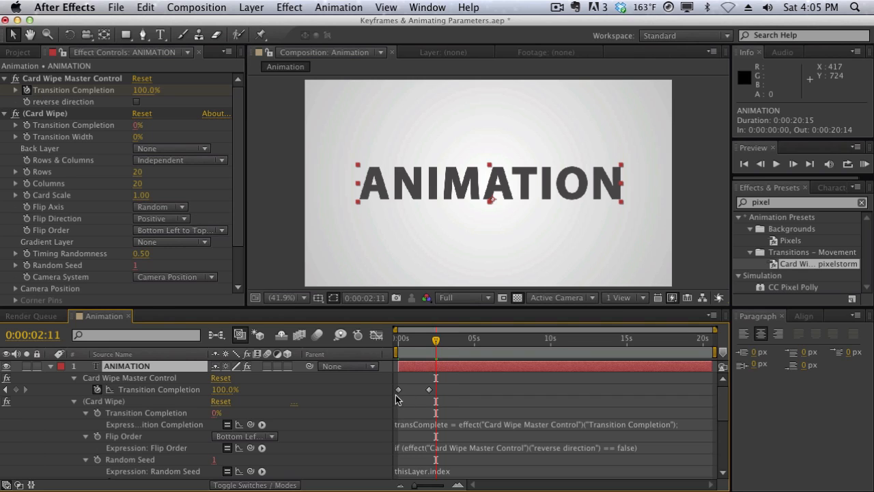
pyautogui.click(402, 340)
pyautogui.moveTo(403, 341); pyautogui.dragTo(399, 341)
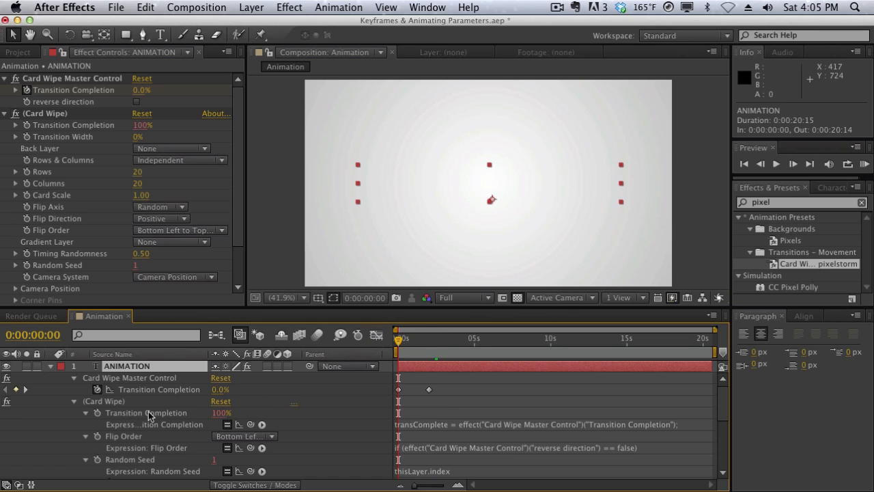
pyautogui.click(74, 401)
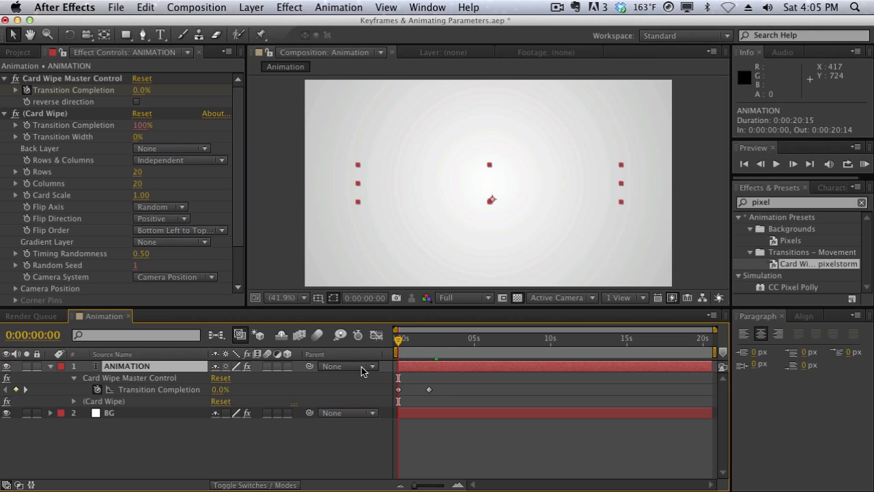
pyautogui.click(183, 389)
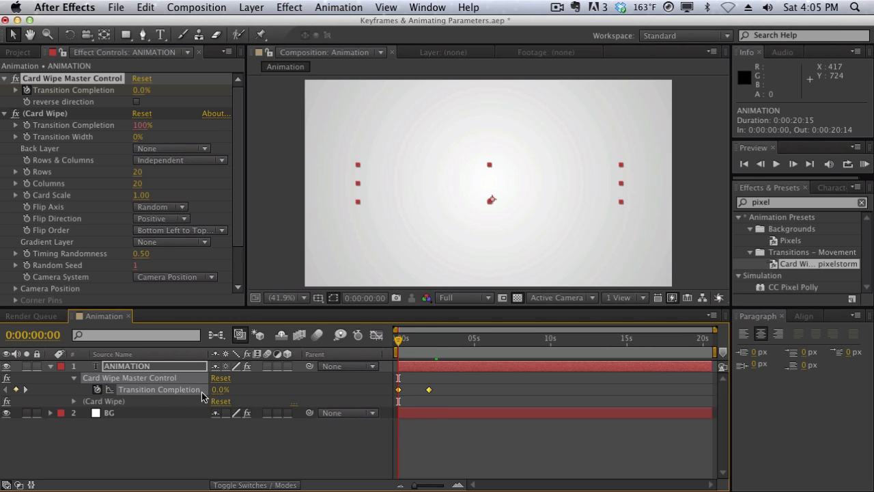
pyautogui.click(421, 399)
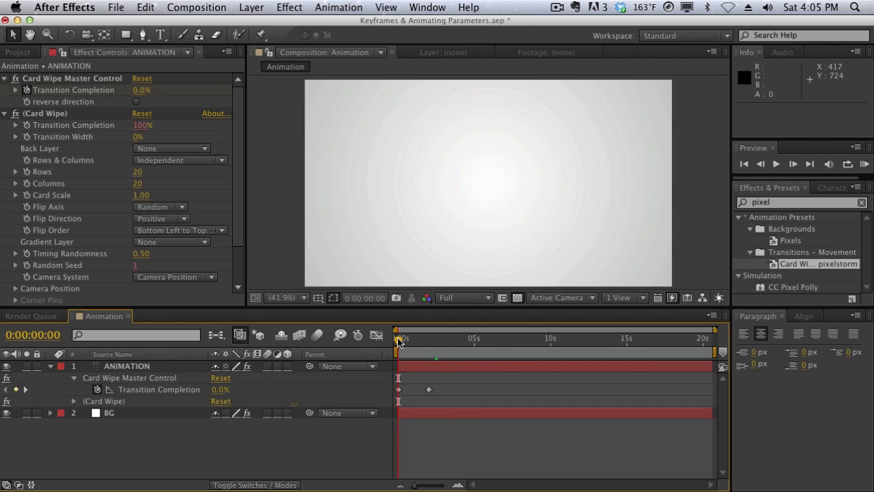
# Scrub between the two Transition Completion keyframes to preview how the text assembles, finishing at 0:00:00:00
pyautogui.moveTo(399, 340); pyautogui.dragTo(429, 342)
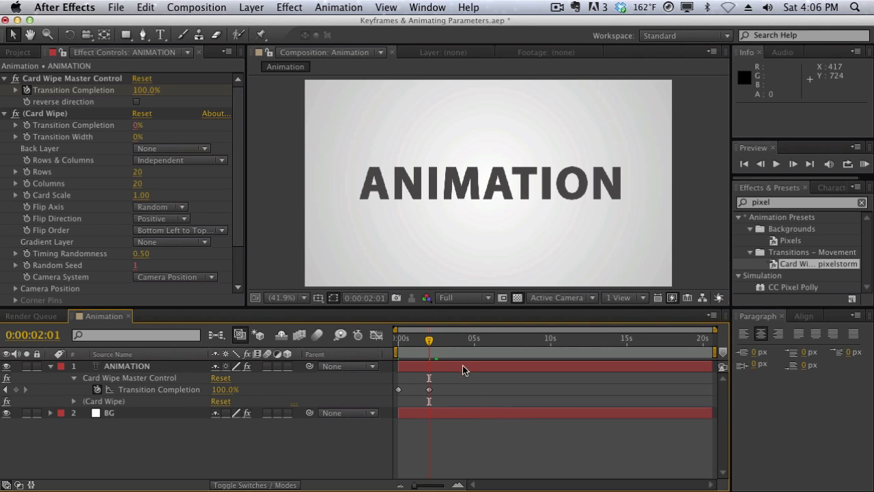
pyautogui.moveTo(429, 340)
pyautogui.mouseDown()
pyautogui.moveTo(398, 341)
pyautogui.moveTo(429, 353)
pyautogui.mouseUp()
pyautogui.moveTo(429, 353)
pyautogui.mouseDown()
pyautogui.moveTo(394, 353)
pyautogui.moveTo(401, 342)
pyautogui.moveTo(424, 342)
pyautogui.mouseUp()
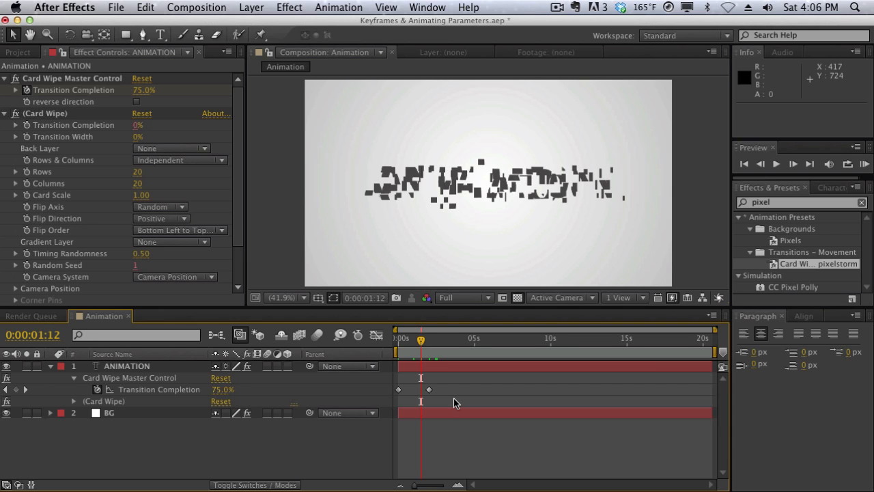
pyautogui.click(419, 345)
pyautogui.moveTo(419, 345); pyautogui.dragTo(411, 347)
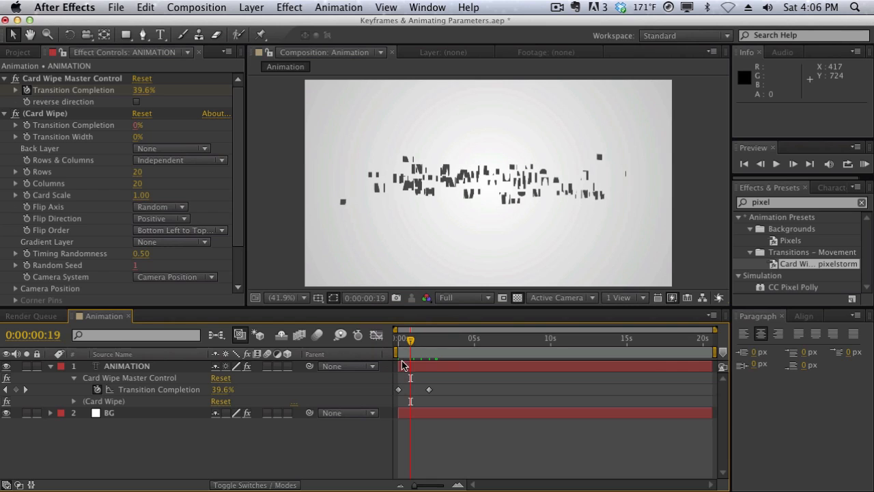
pyautogui.moveTo(408, 339); pyautogui.dragTo(394, 340)
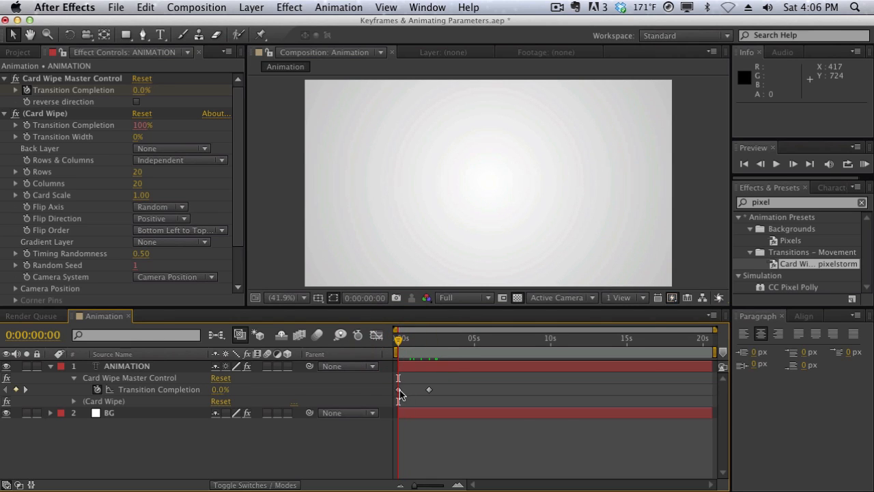
# Move the second Transition Completion keyframe out to 0:00:10:07 and scrub through the lengthened animation
pyautogui.moveTo(428, 390); pyautogui.dragTo(554, 403)
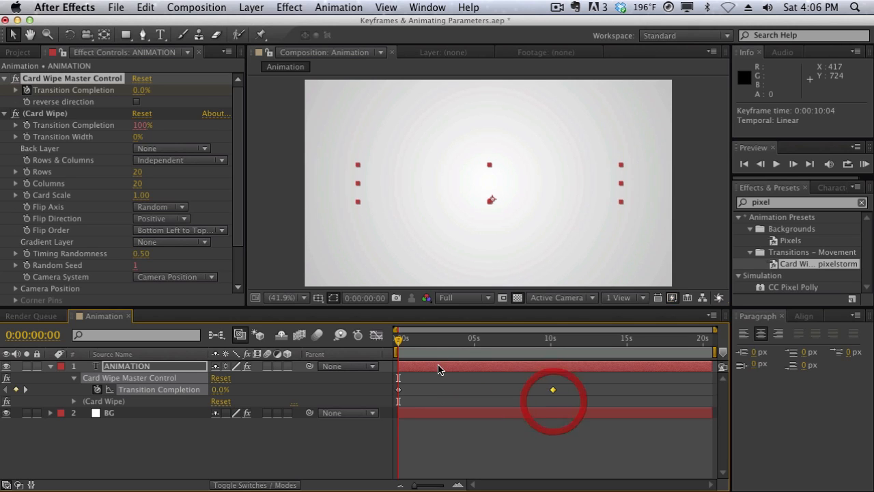
pyautogui.click(395, 340)
pyautogui.moveTo(394, 340); pyautogui.dragTo(538, 352)
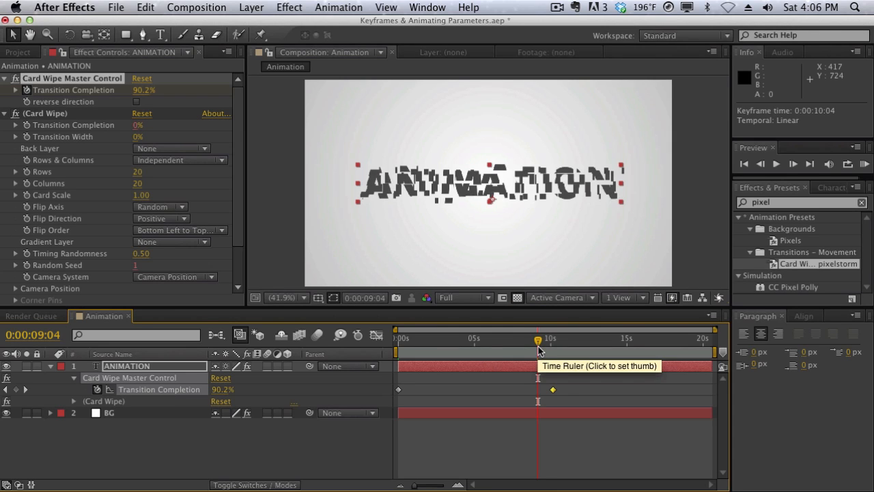
pyautogui.moveTo(538, 351)
pyautogui.mouseDown()
pyautogui.moveTo(400, 345)
pyautogui.moveTo(555, 349)
pyautogui.mouseUp()
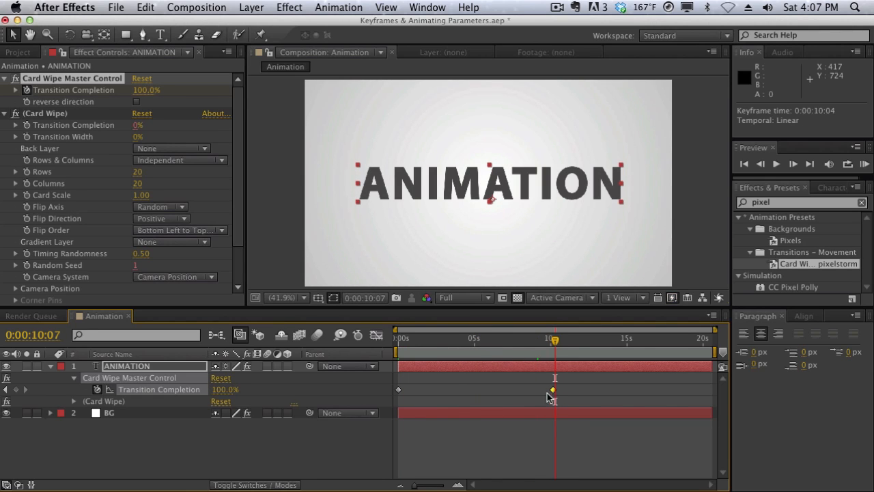
pyautogui.moveTo(553, 390)
pyautogui.mouseDown()
pyautogui.moveTo(476, 393)
pyautogui.moveTo(555, 394)
pyautogui.mouseUp()
# Delete both Transition Completion keyframes from the Card Wipe Master Control and scrub the timeline to check the text
pyautogui.moveTo(572, 392); pyautogui.dragTo(397, 407)
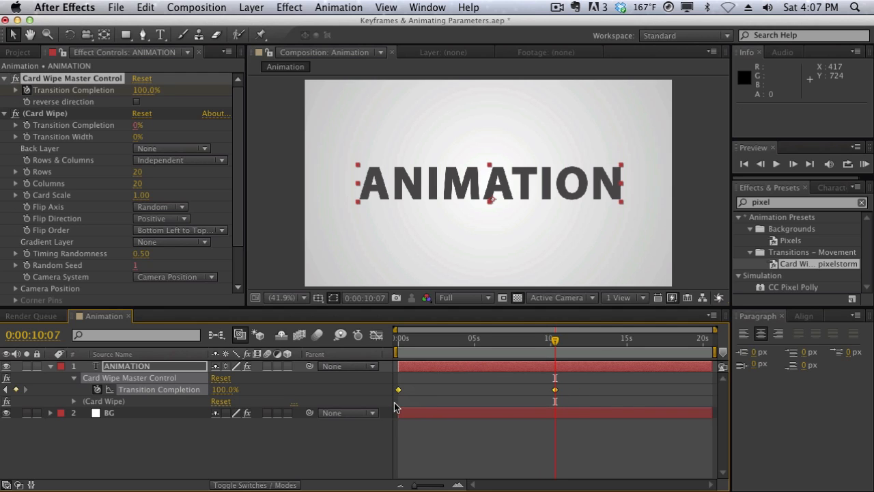
pyautogui.press('Delete')
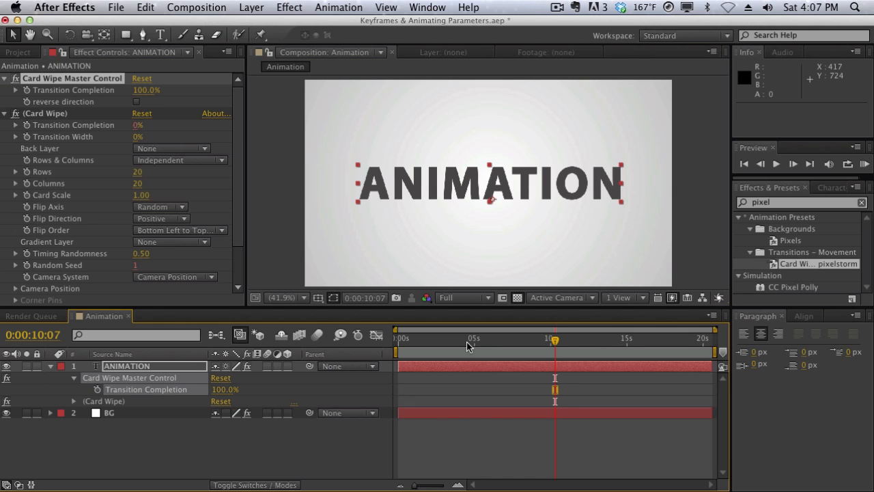
pyautogui.moveTo(469, 346); pyautogui.dragTo(524, 346)
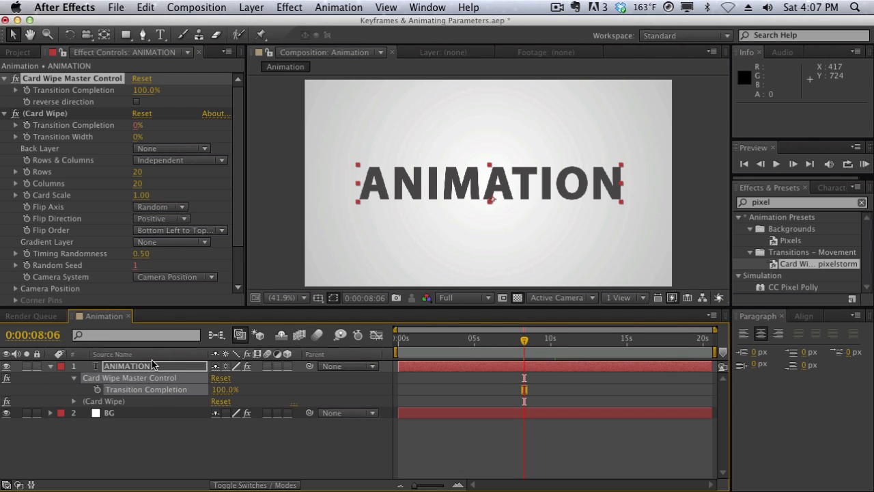
# Enable keyframing for the Card Wipe Master Control's Transition Completion at 0:00:00:00, with the Card Wipe effect's settings collapsed
pyautogui.moveTo(512, 341); pyautogui.dragTo(397, 347)
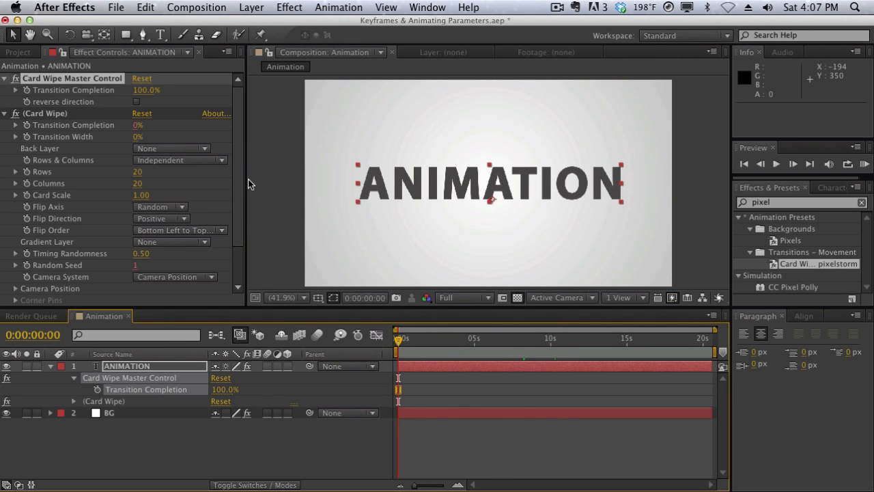
pyautogui.click(6, 117)
pyautogui.click(90, 133)
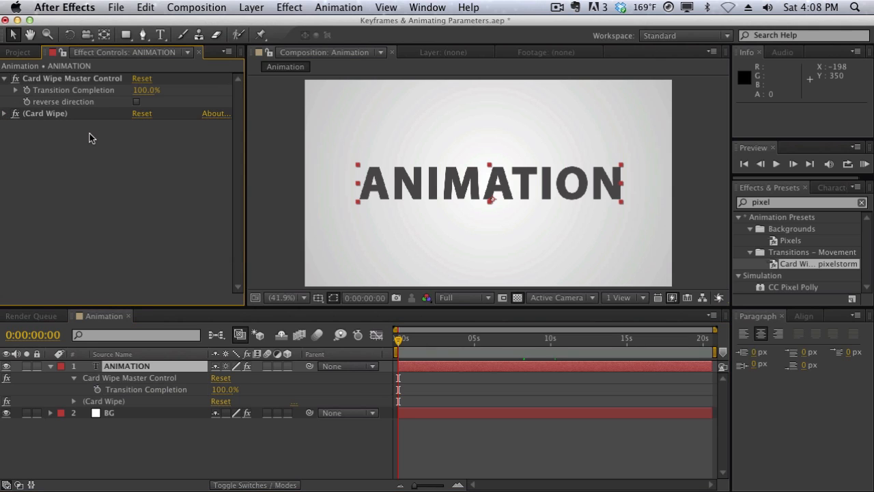
pyautogui.click(79, 82)
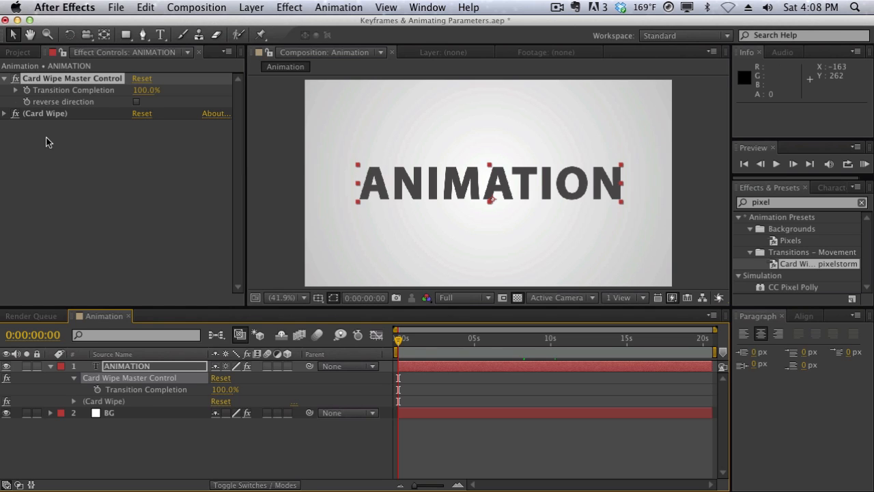
pyautogui.click(28, 90)
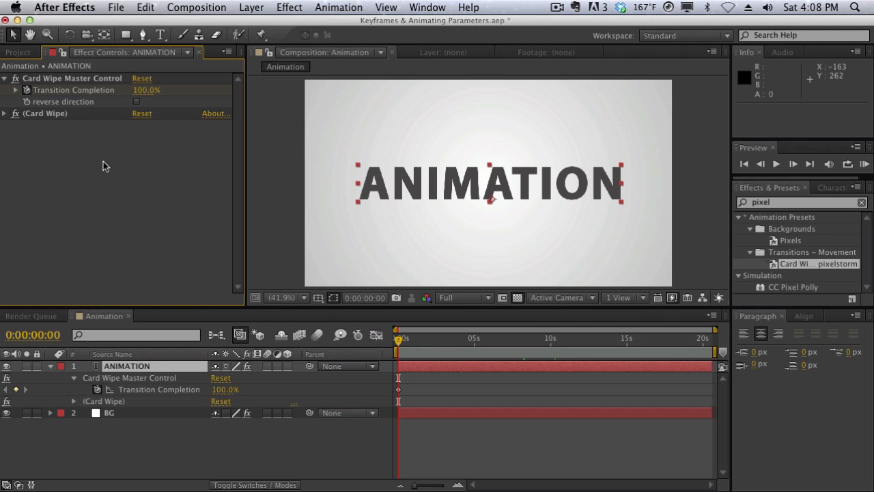
# Collapse the ANIMATION layer, reveal its keyframed properties again, and fold the Card Wipe group
pyautogui.click(50, 367)
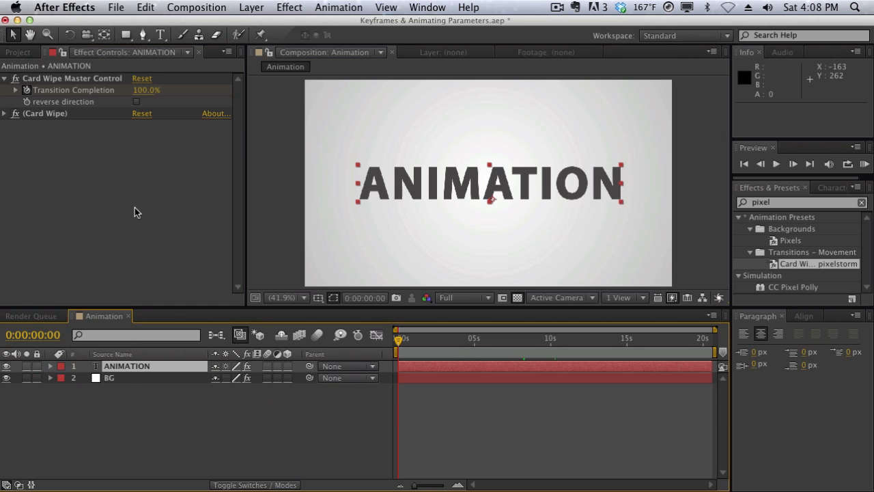
pyautogui.click(141, 366)
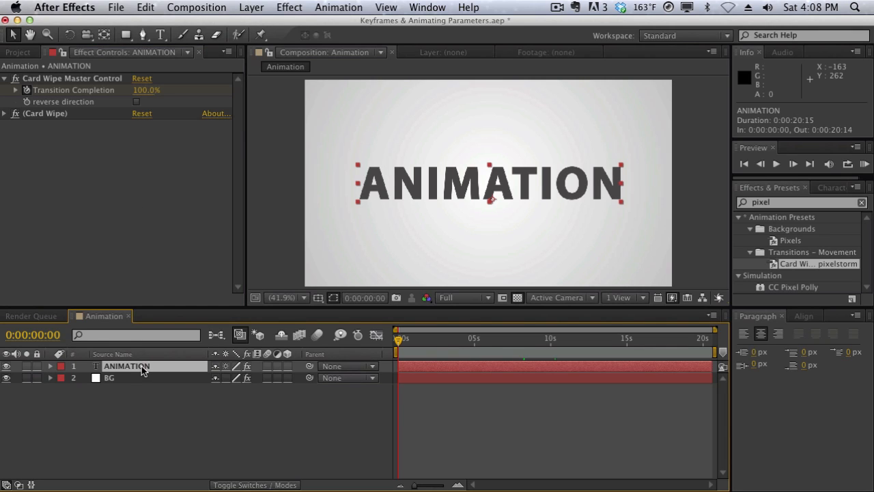
pyautogui.press('u')
pyautogui.press('u')
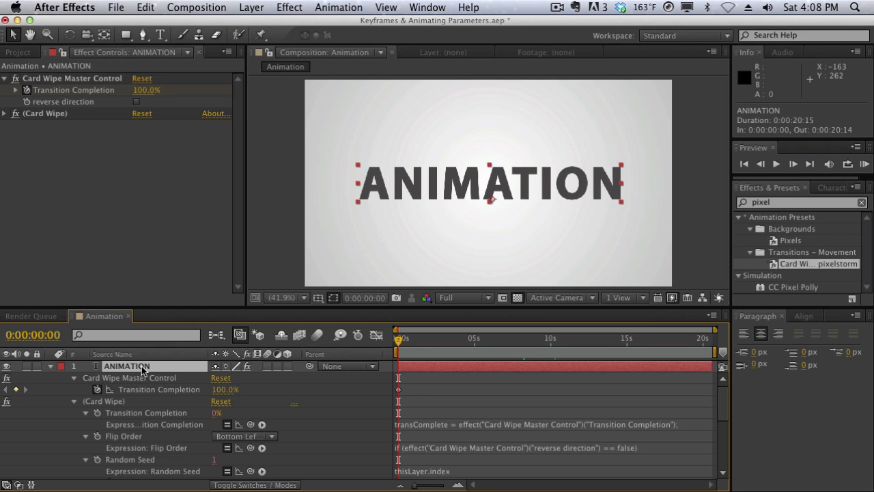
pyautogui.click(73, 402)
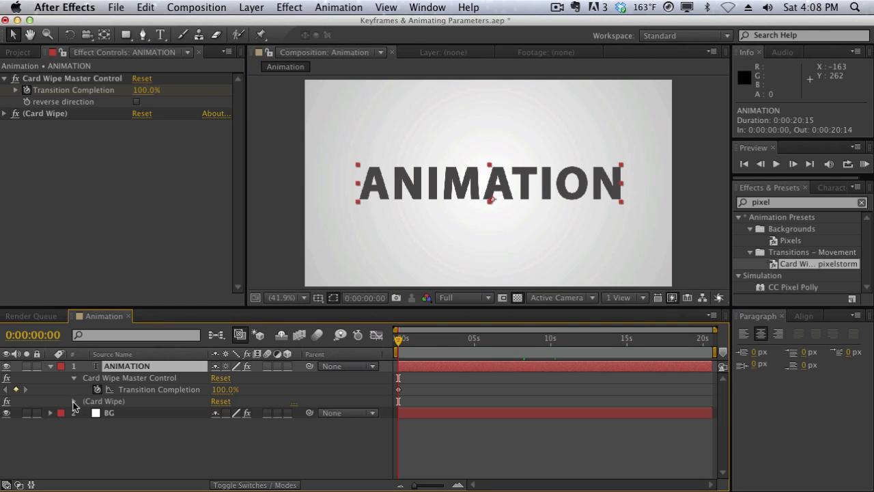
# Add a Transition Completion keyframe at 0:00:10:00, set it to 0%, and return the playhead to the start
pyautogui.moveTo(399, 340); pyautogui.dragTo(550, 337)
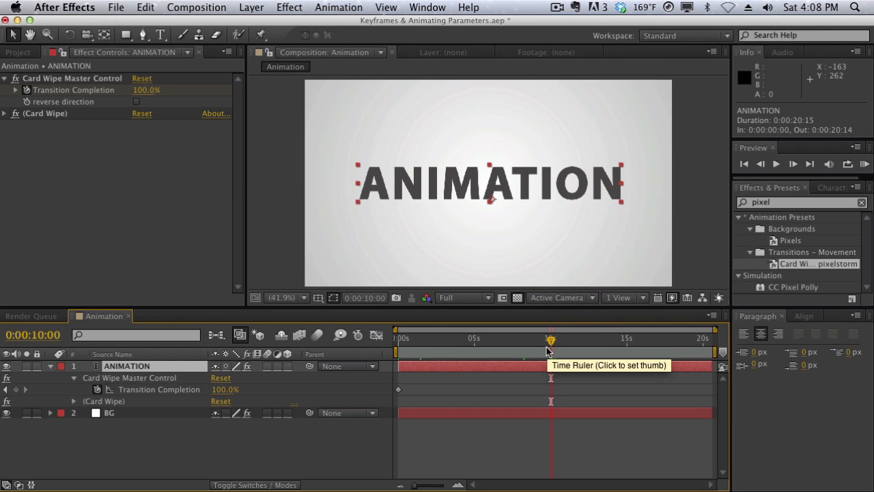
pyautogui.click(16, 389)
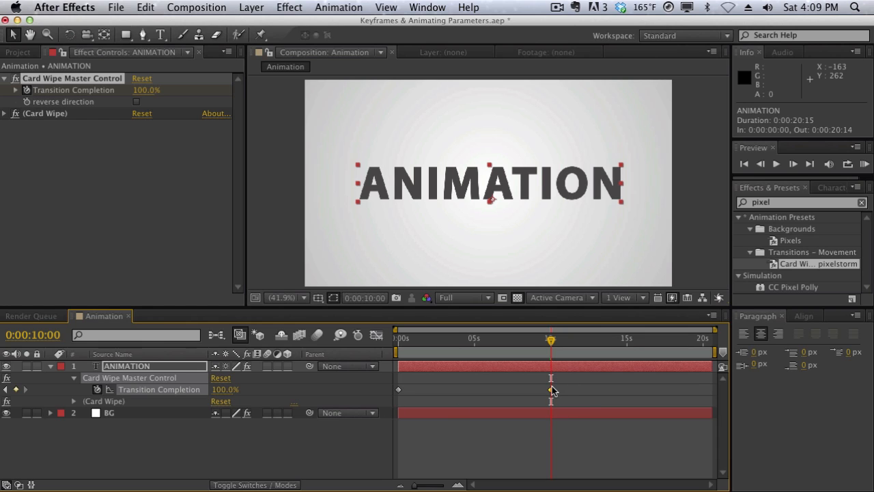
pyautogui.click(227, 390)
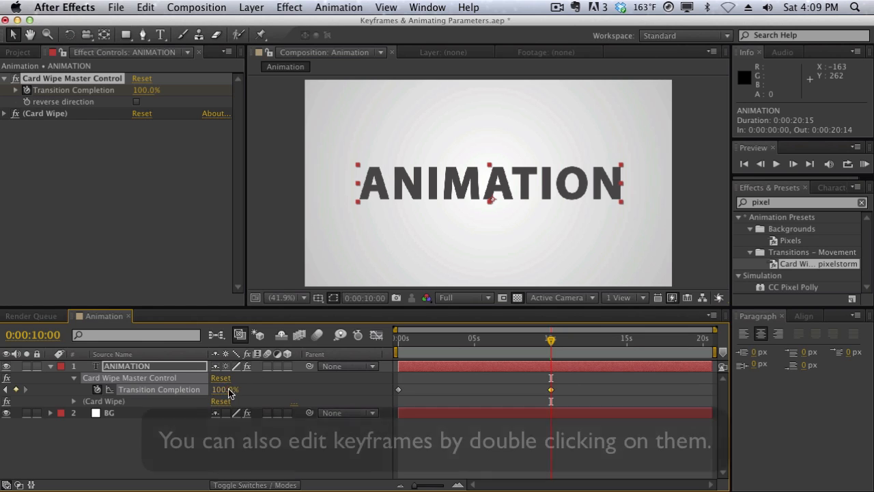
pyautogui.write('0')
pyautogui.press('Return')
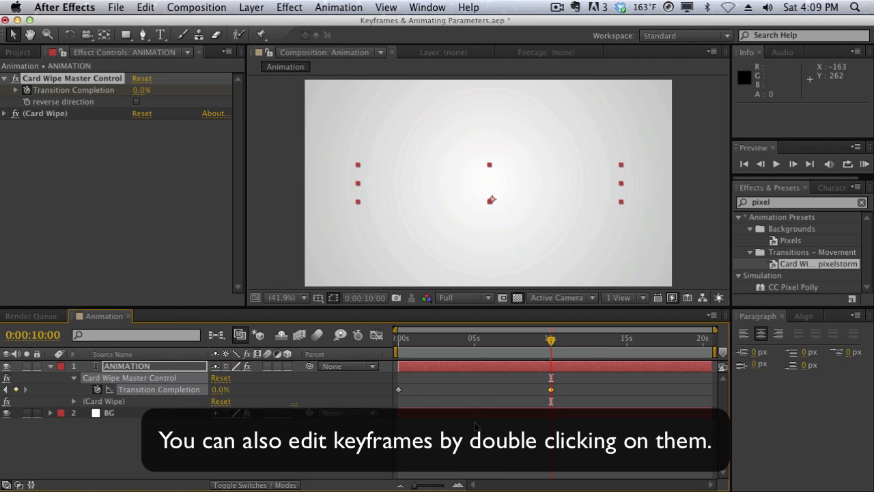
pyautogui.moveTo(472, 339); pyautogui.dragTo(376, 344)
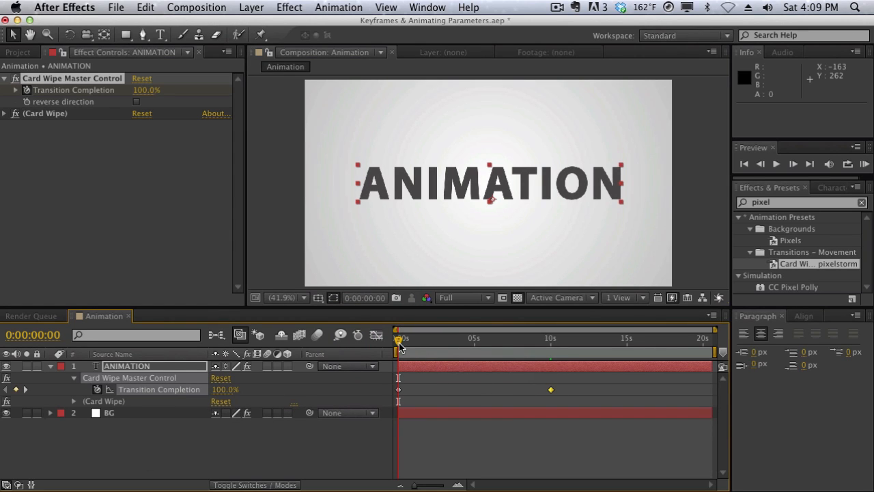
# Add a Transition Completion keyframe of 80% at 0:00:02:15 on the ANIMATION layer
pyautogui.moveTo(398, 342); pyautogui.dragTo(474, 342)
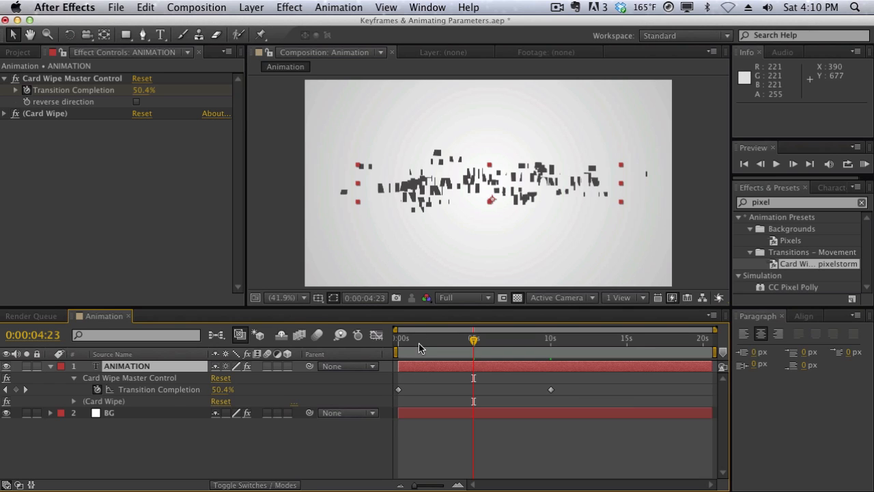
pyautogui.click(474, 341)
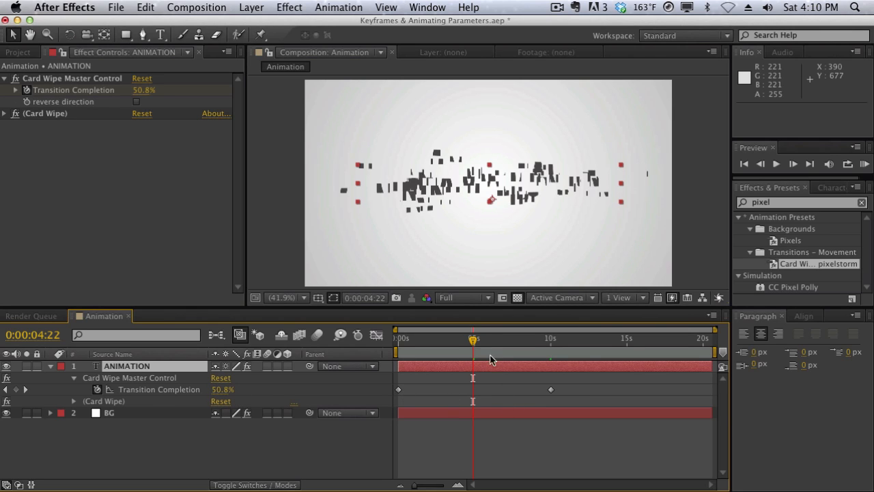
pyautogui.moveTo(473, 339); pyautogui.dragTo(438, 339)
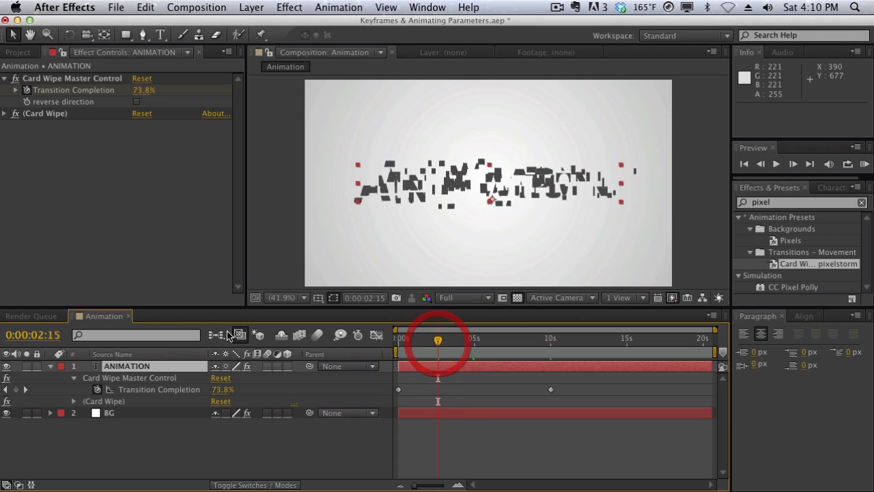
pyautogui.click(223, 390)
pyautogui.write('80')
pyautogui.press('Return')
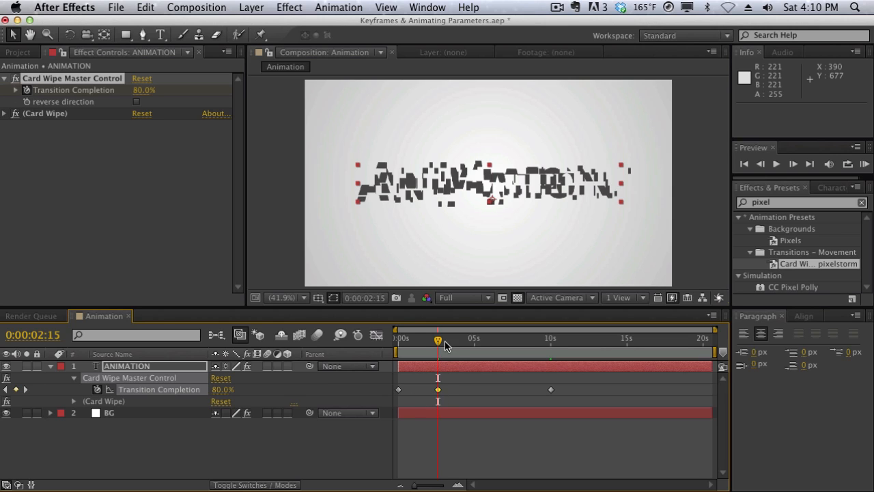
# Add a Transition Completion keyframe of 25% at 0:00:07:00 and return the playhead to the start
pyautogui.moveTo(442, 341); pyautogui.dragTo(505, 347)
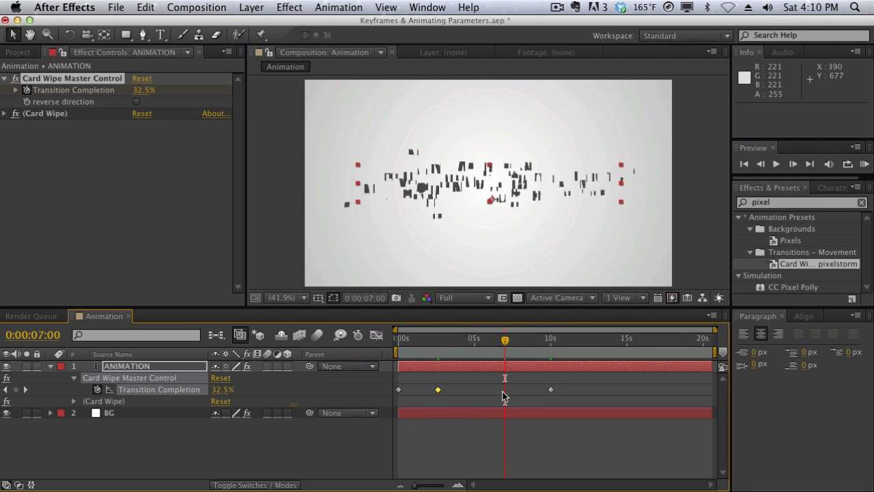
pyautogui.click(221, 389)
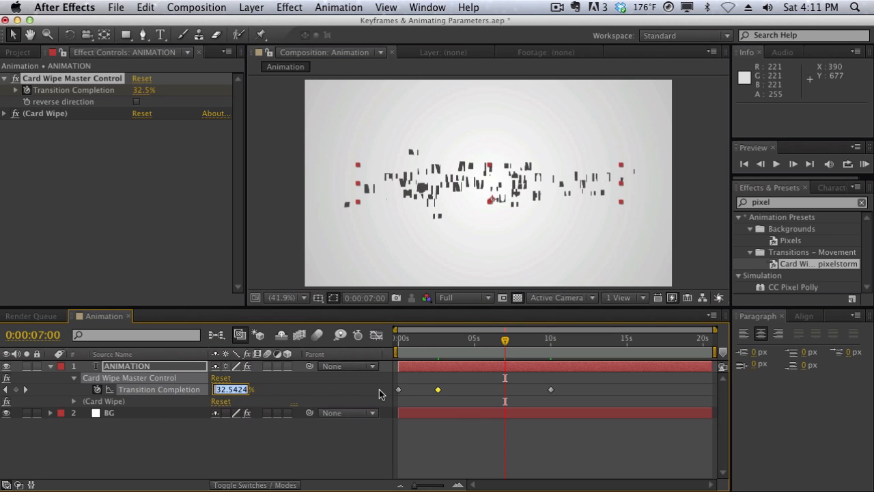
pyautogui.write('25')
pyautogui.press('Return')
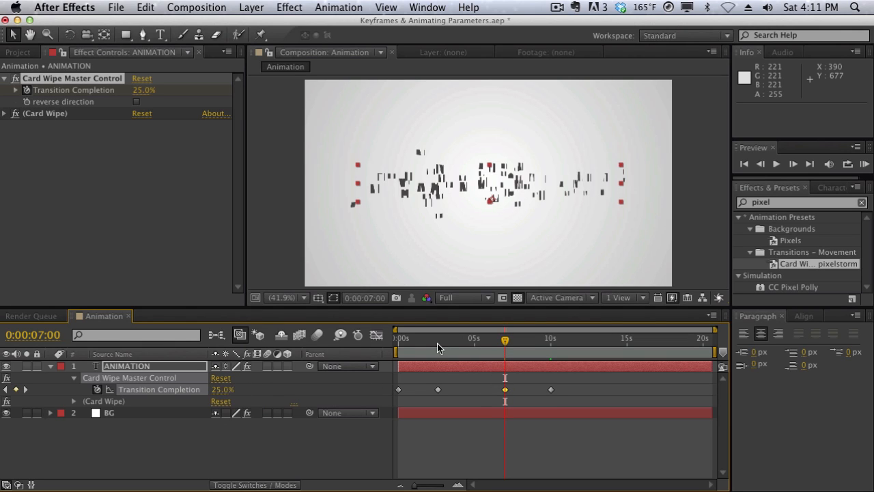
pyautogui.moveTo(504, 339); pyautogui.dragTo(385, 341)
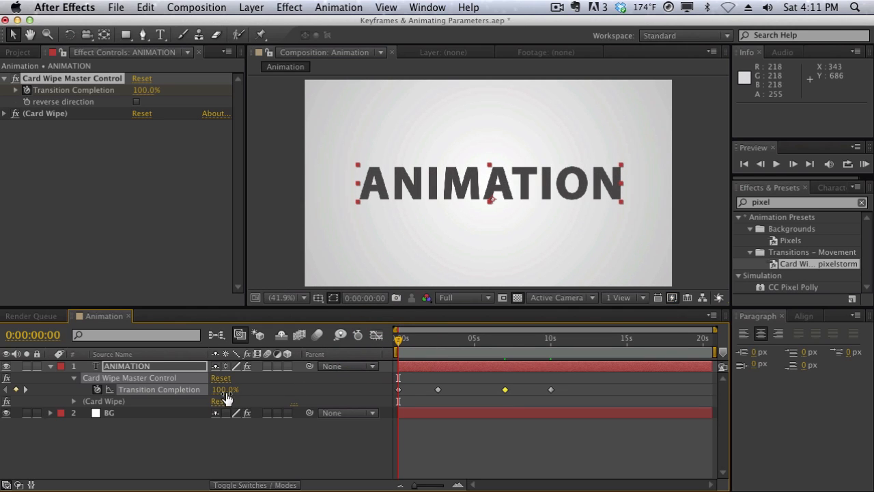
# Add a Transition Completion keyframe of 55% at 0:00:09:21, just before the last keyframe
pyautogui.moveTo(400, 343); pyautogui.dragTo(552, 347)
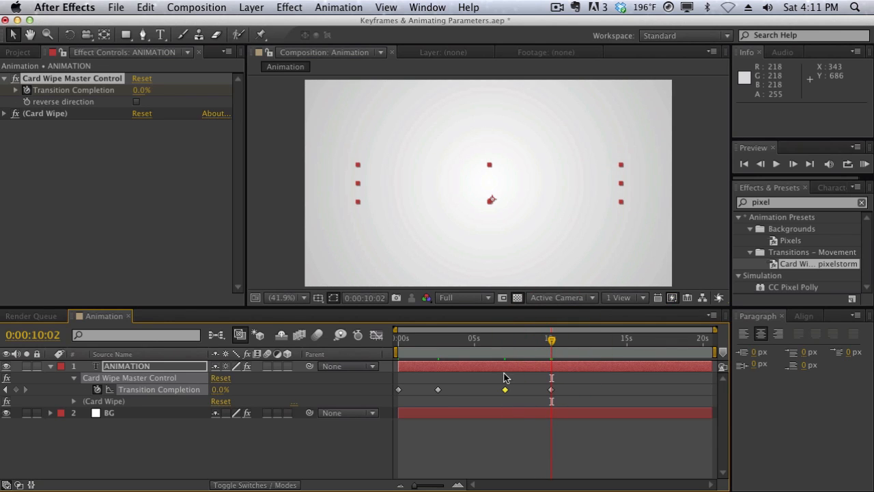
pyautogui.moveTo(550, 342); pyautogui.dragTo(549, 342)
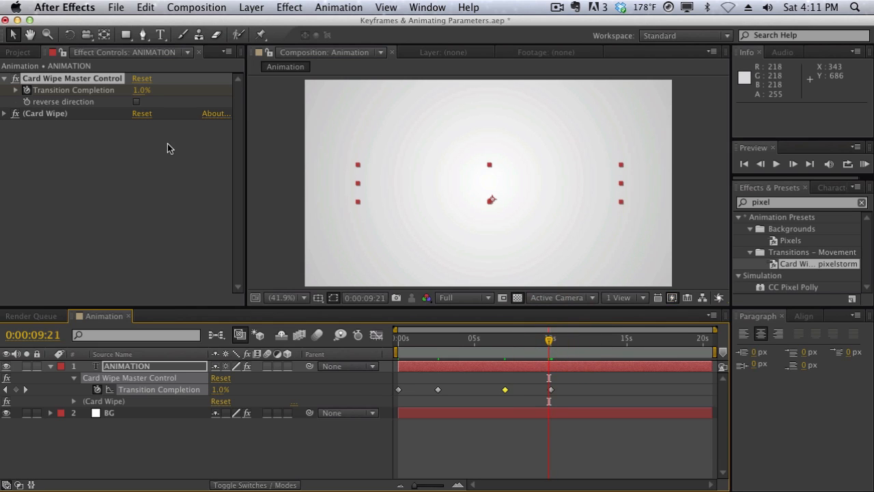
pyautogui.click(143, 89)
pyautogui.write('55')
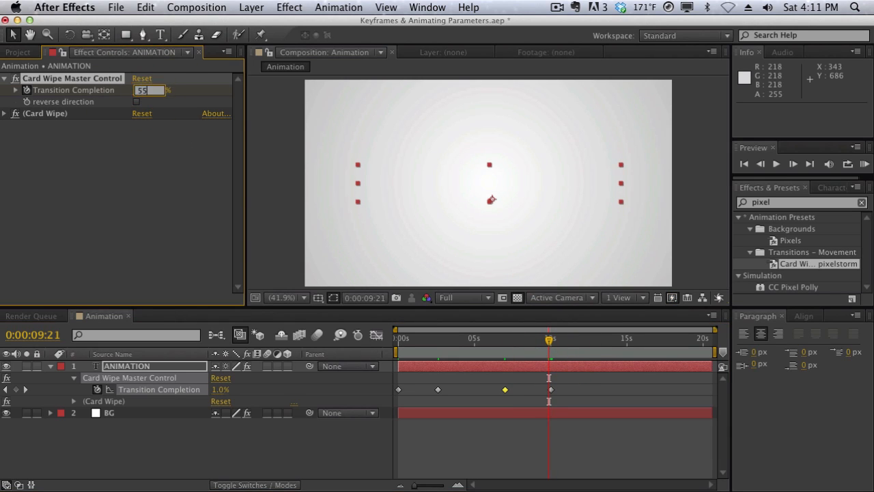
pyautogui.press('Return')
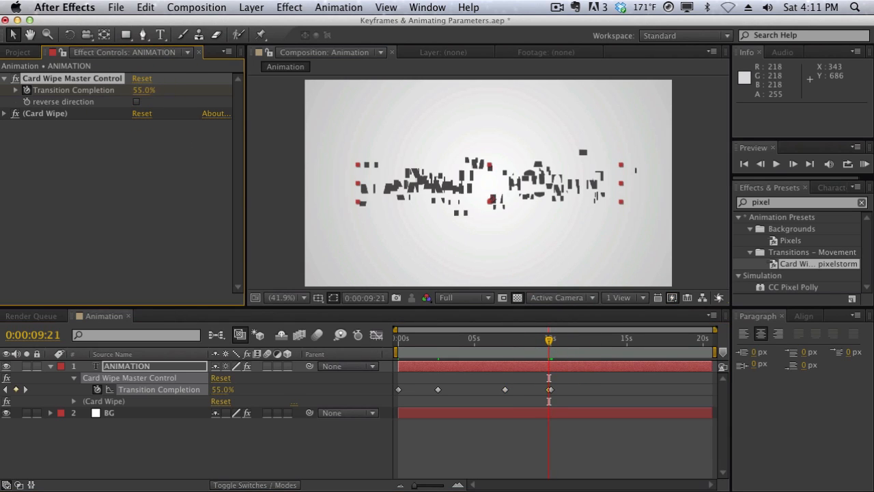
# Move the 55% keyframe about three frames earlier in the magnified timeline, restore the full time range, and undo the last keyframe movement
pyautogui.click(549, 390)
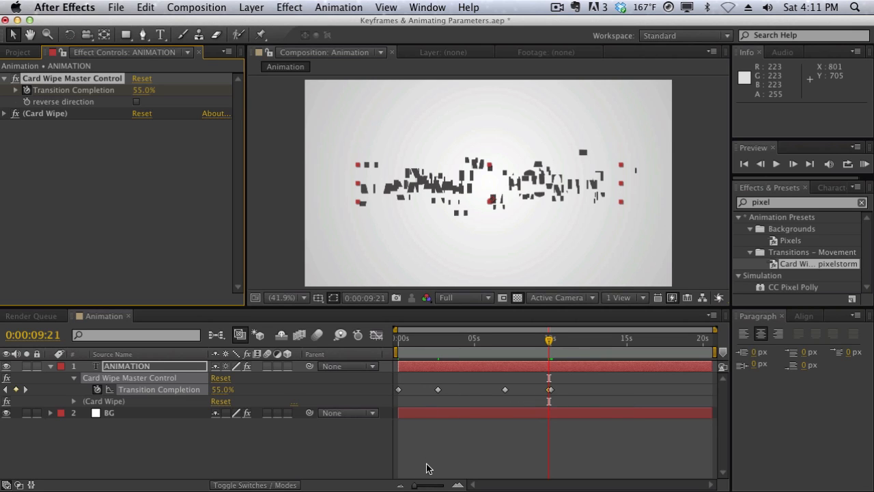
pyautogui.moveTo(419, 486); pyautogui.dragTo(444, 486)
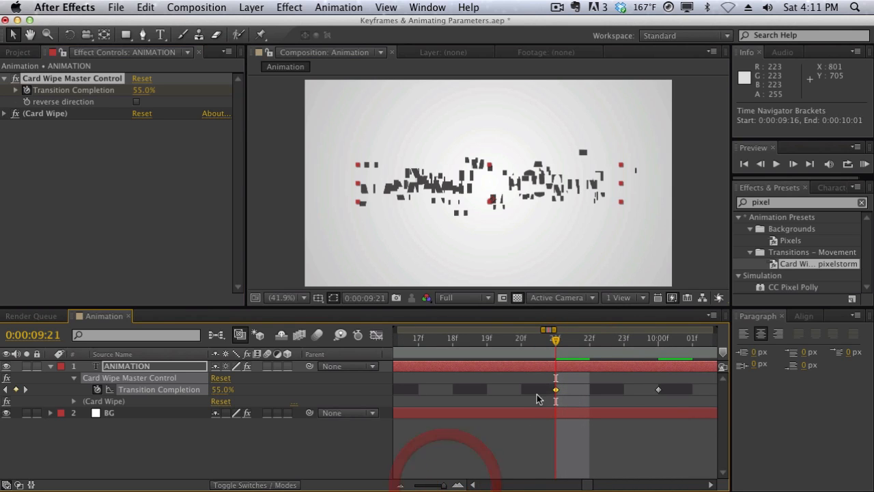
pyautogui.moveTo(556, 389); pyautogui.dragTo(450, 390)
pyautogui.moveTo(444, 485); pyautogui.dragTo(408, 481)
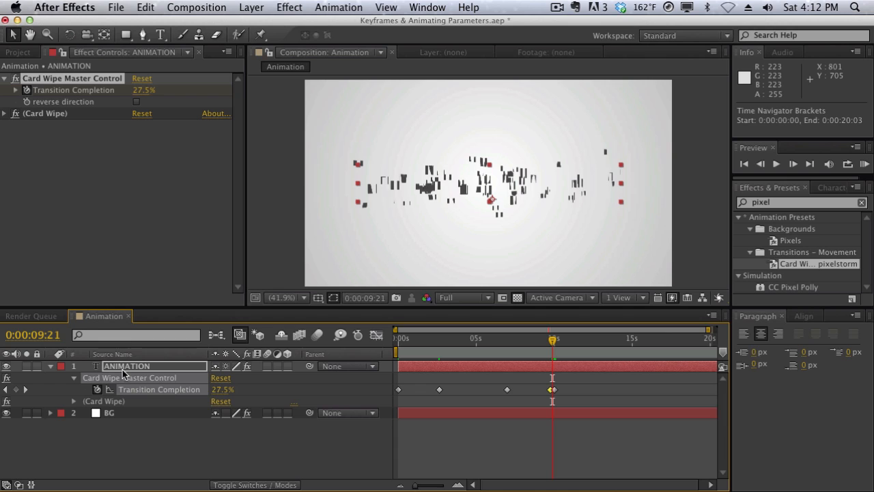
pyautogui.press('super+z')
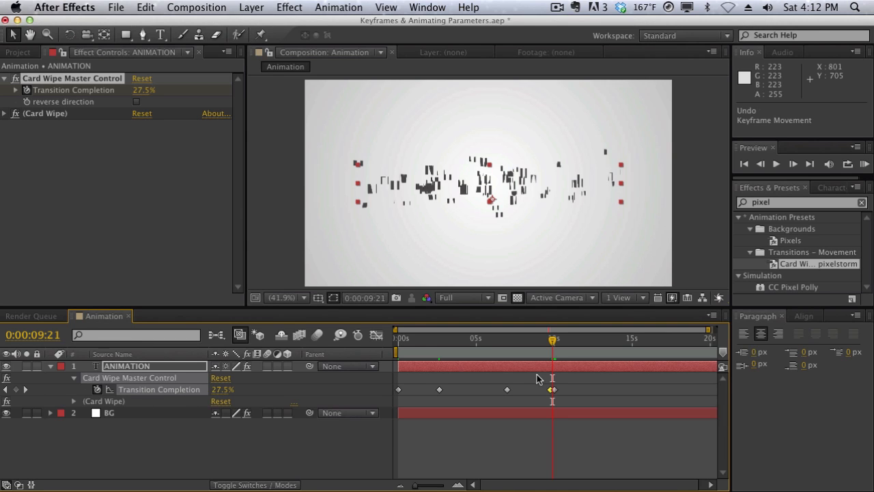
# Select the Transition Completion keyframe at 0:00:07:00 and look through its keyframe options, including Keyframe Assistant, without applying any
pyautogui.moveTo(539, 347); pyautogui.dragTo(511, 345)
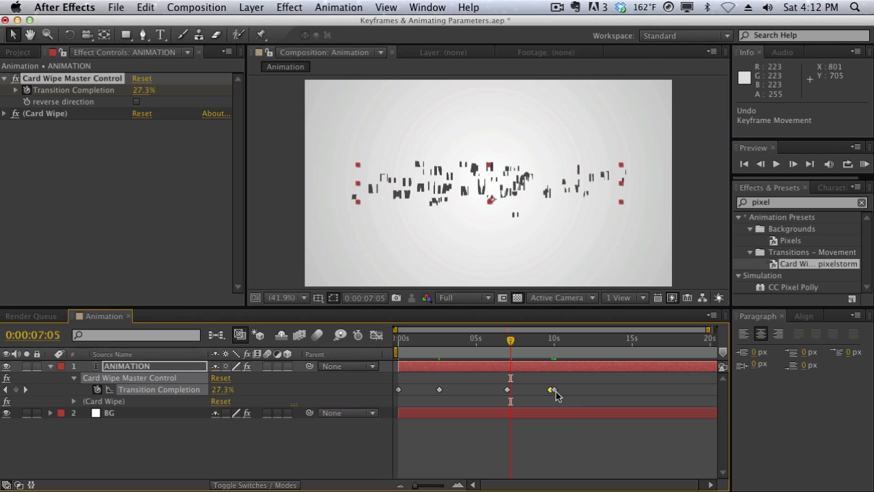
pyautogui.click(505, 389)
pyautogui.moveTo(501, 387); pyautogui.dragTo(514, 396)
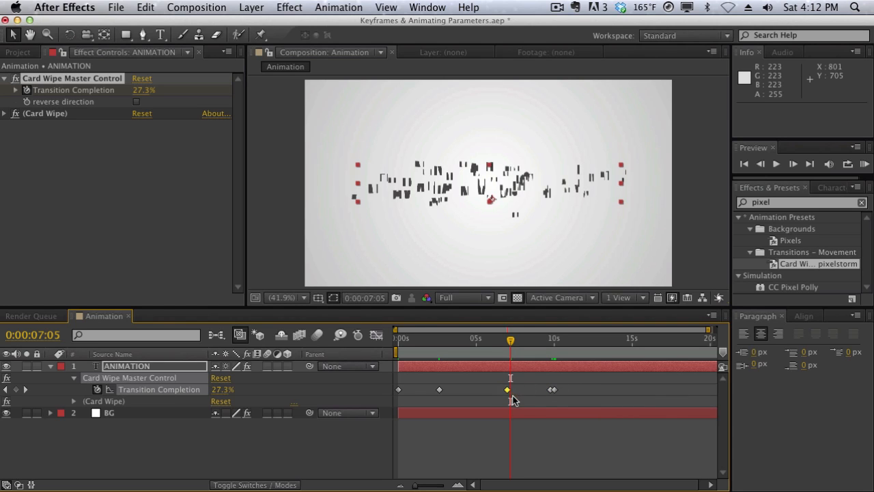
pyautogui.rightClick(508, 390)
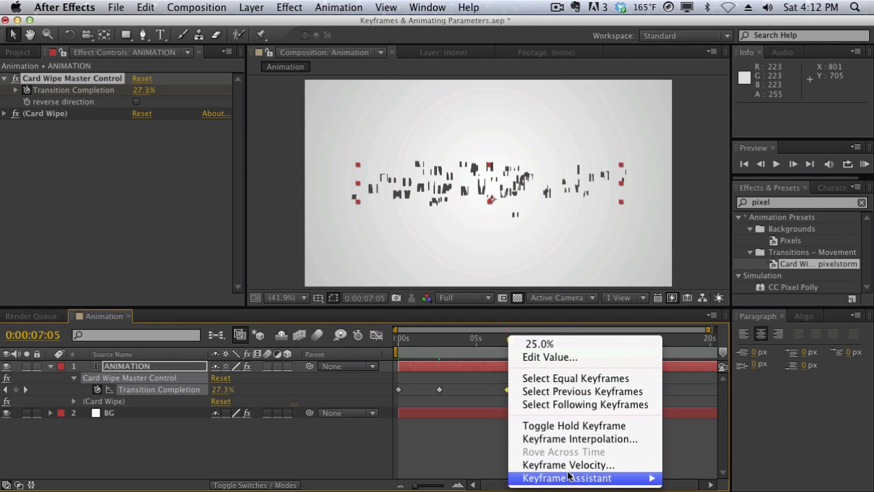
pyautogui.moveTo(570, 477)
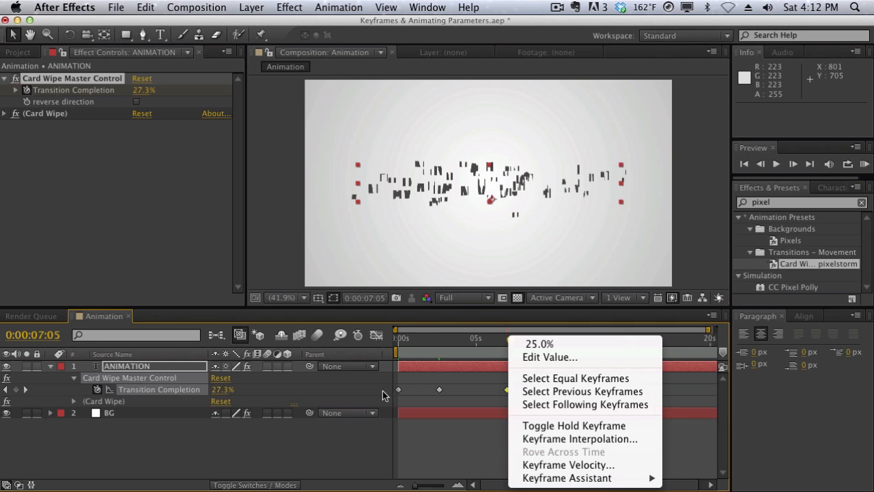
pyautogui.click(420, 341)
# Delete the extra 55% Transition Completion keyframe just before 0:00:10:00
pyautogui.click(417, 340)
pyautogui.moveTo(414, 343); pyautogui.dragTo(555, 344)
pyautogui.click(550, 395)
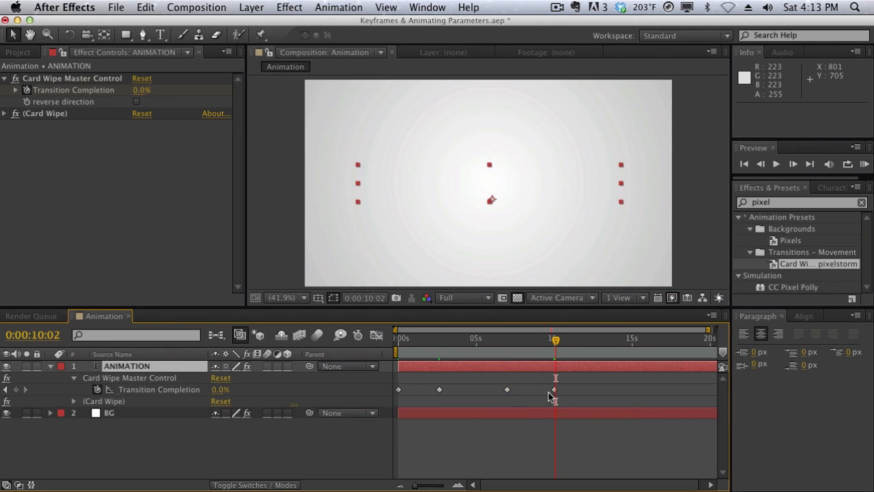
# Apply Easy Ease Out to the final Transition Completion keyframe at 0:00:10:00
pyautogui.click(531, 344)
pyautogui.moveTo(531, 345); pyautogui.dragTo(513, 346)
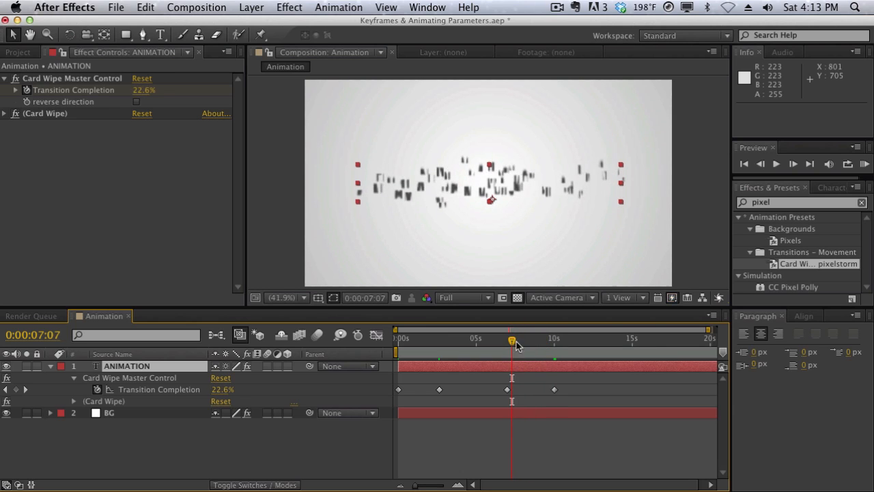
pyautogui.moveTo(566, 380); pyautogui.dragTo(552, 391)
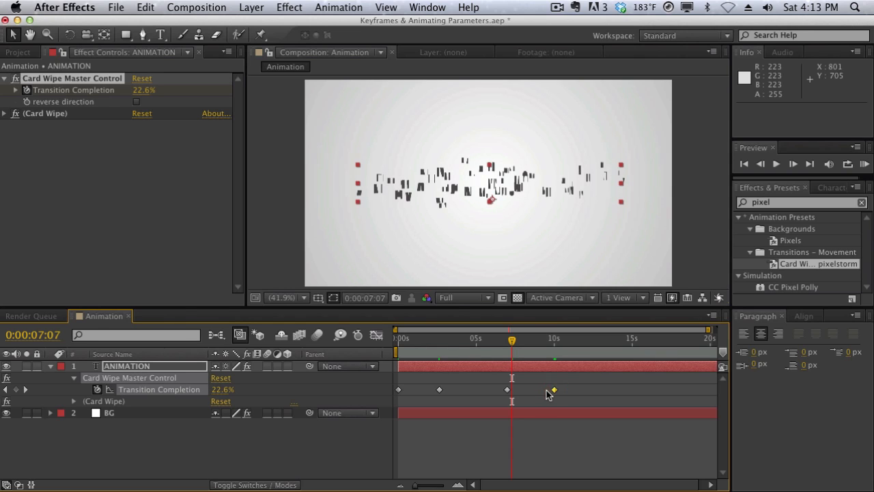
pyautogui.rightClick(553, 390)
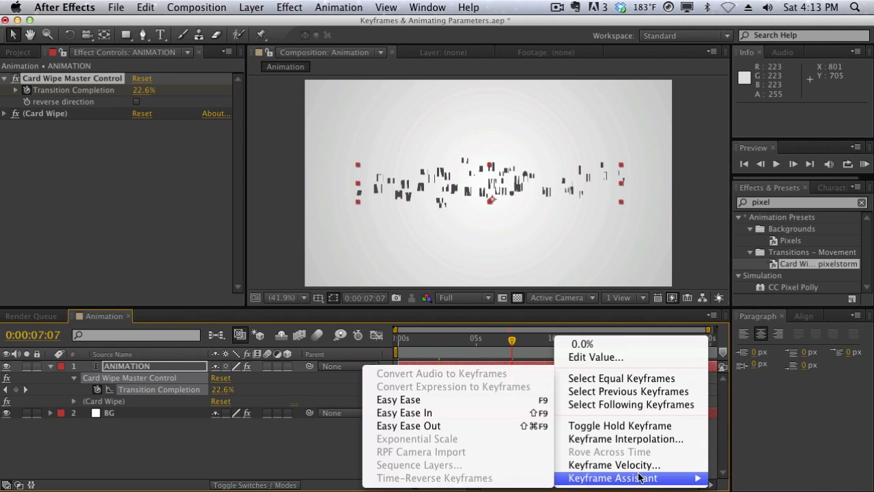
pyautogui.click(520, 426)
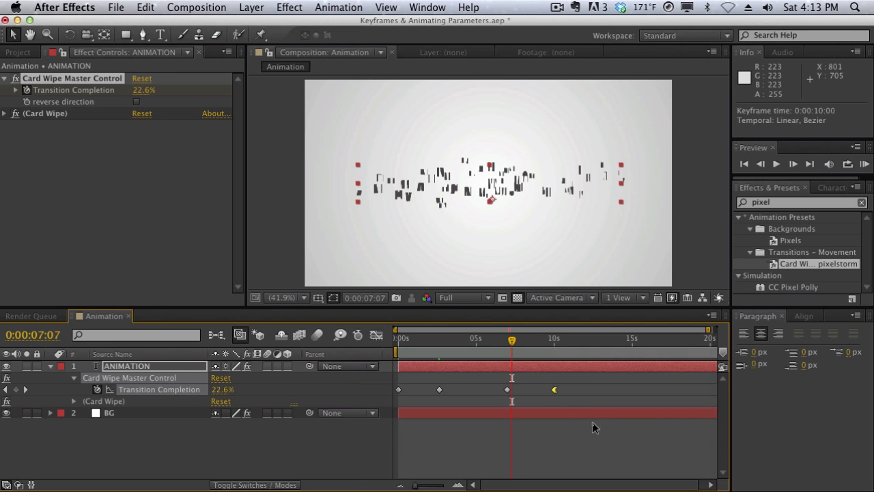
# Apply Easy Ease In to the first Transition Completion keyframe at 0:00:00:00
pyautogui.click(538, 342)
pyautogui.moveTo(538, 345); pyautogui.dragTo(413, 343)
pyautogui.click(403, 390)
pyautogui.click(399, 390)
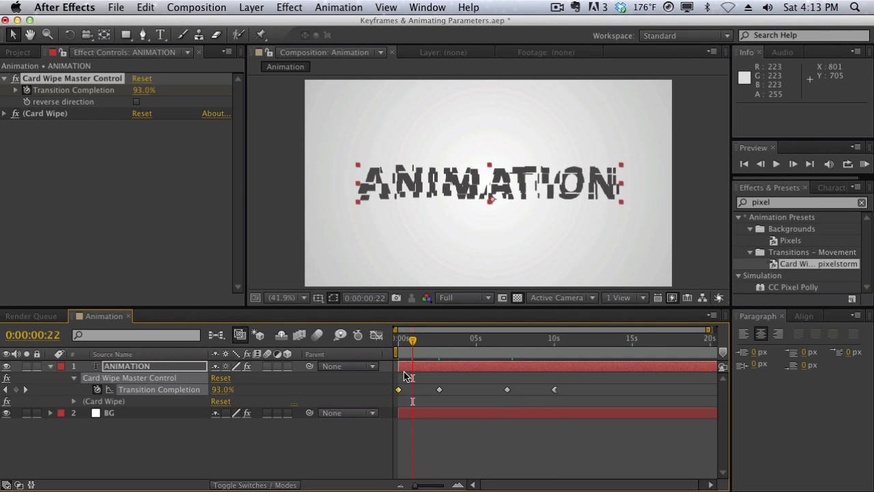
pyautogui.click(404, 344)
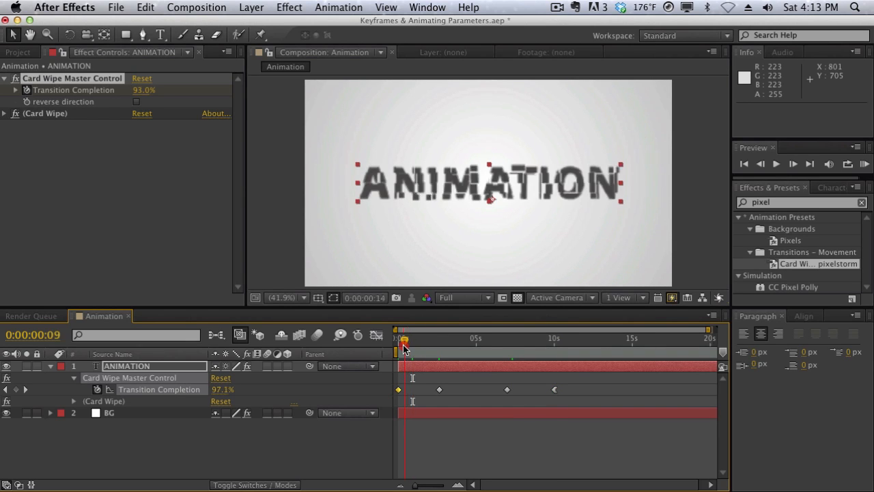
pyautogui.moveTo(403, 345); pyautogui.dragTo(434, 328)
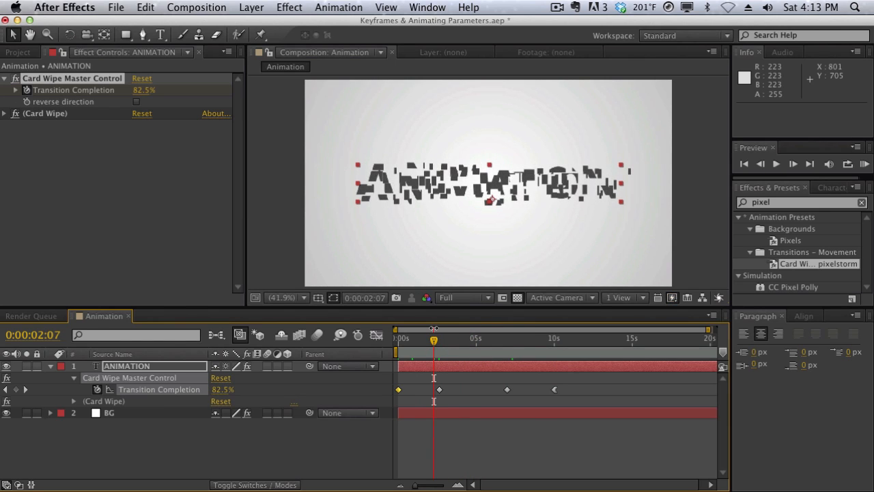
pyautogui.rightClick(399, 391)
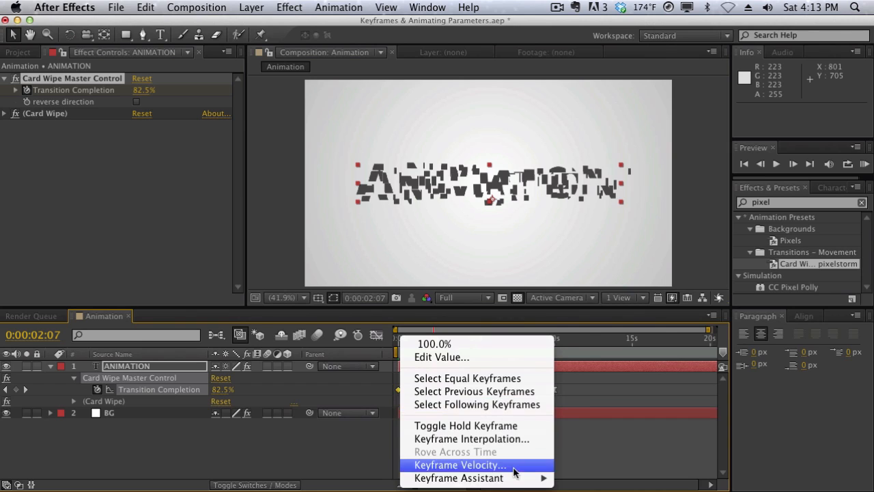
pyautogui.moveTo(517, 477)
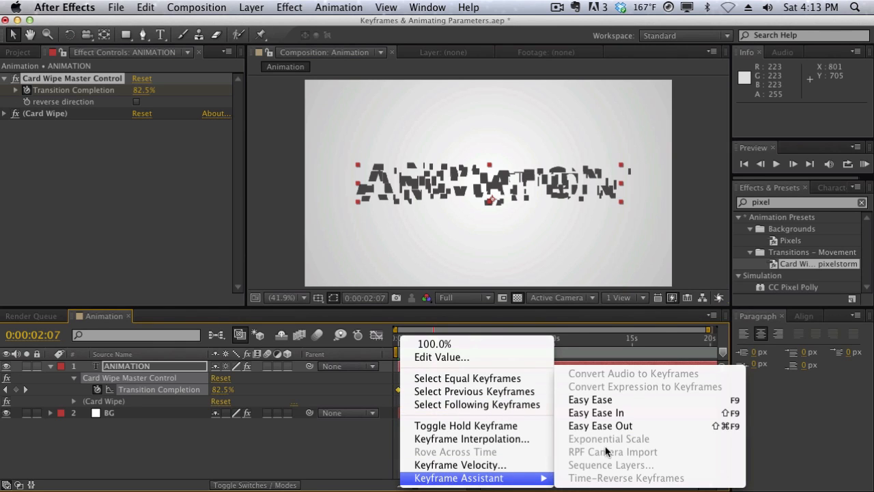
pyautogui.click(605, 414)
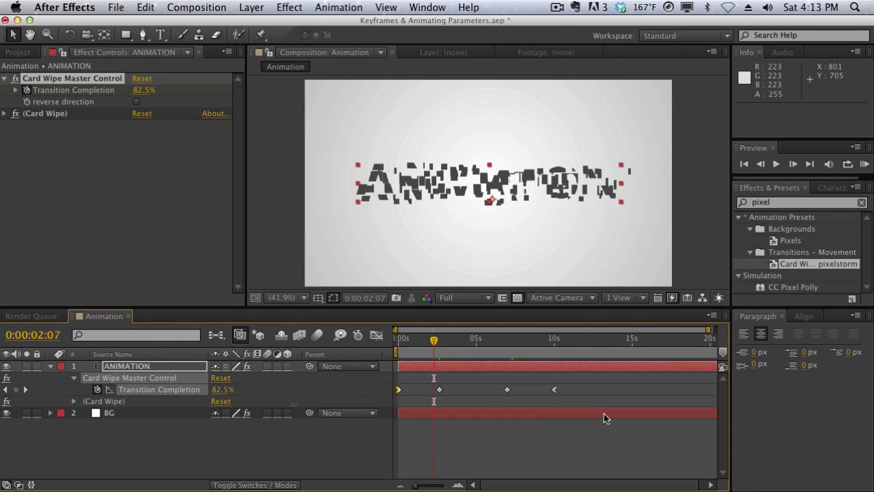
# Apply Easy Ease to the two middle Transition Completion keyframes at 0:00:02:15 and 0:00:07:00
pyautogui.click(413, 340)
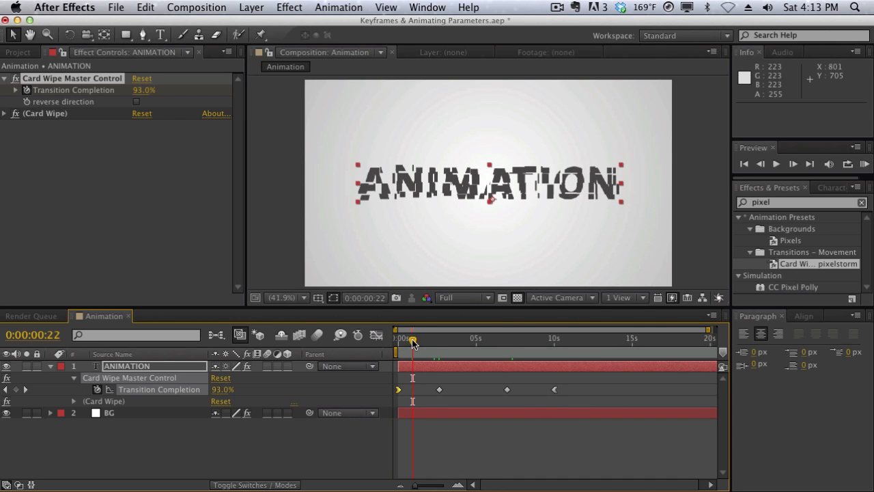
pyautogui.moveTo(414, 342); pyautogui.dragTo(507, 342)
pyautogui.moveTo(522, 379); pyautogui.dragTo(443, 395)
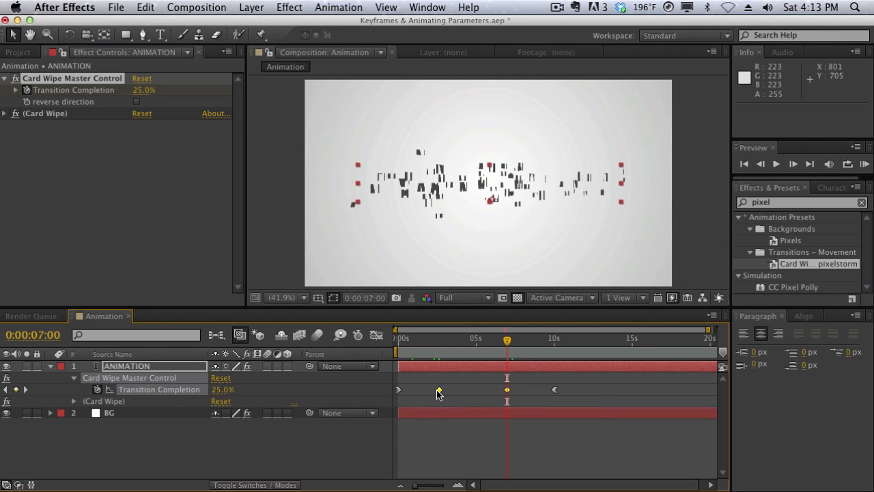
pyautogui.rightClick(438, 389)
pyautogui.moveTo(580, 478)
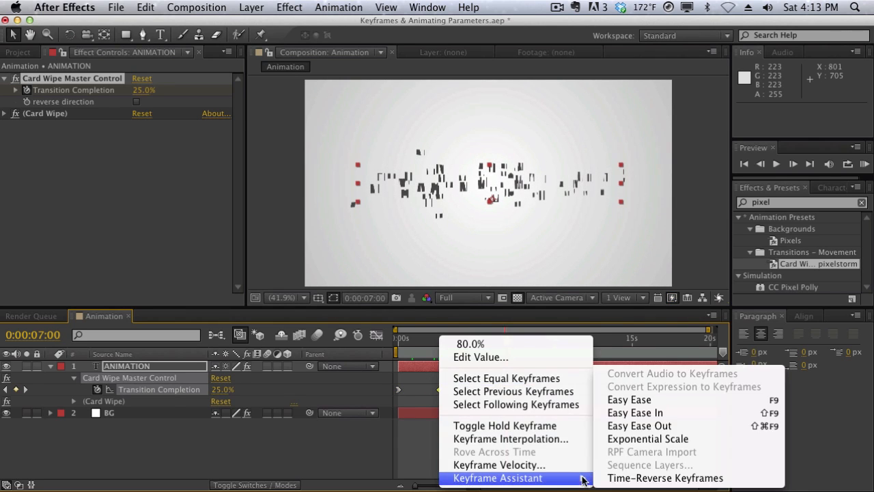
pyautogui.click(625, 400)
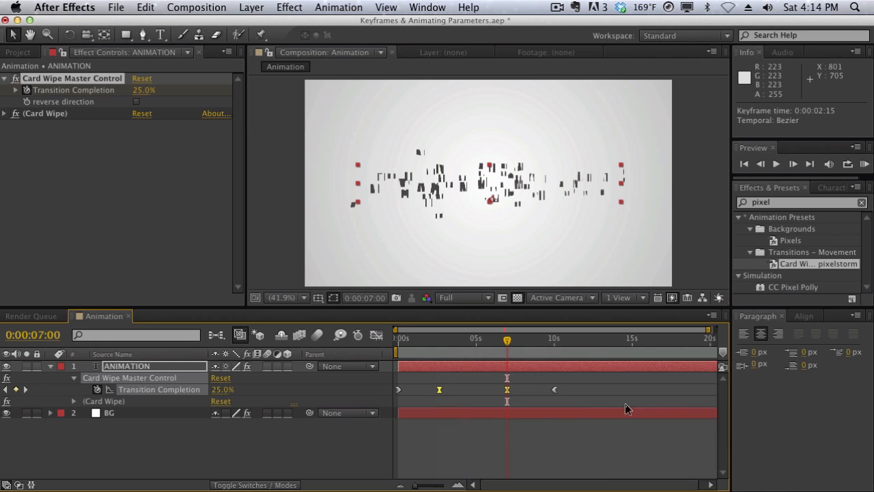
# Deselect the keyframes and scrub the timeline between about 0:00:02:20 and 0:00:04:20 to review the eased transition
pyautogui.click(527, 386)
pyautogui.moveTo(507, 339); pyautogui.dragTo(443, 345)
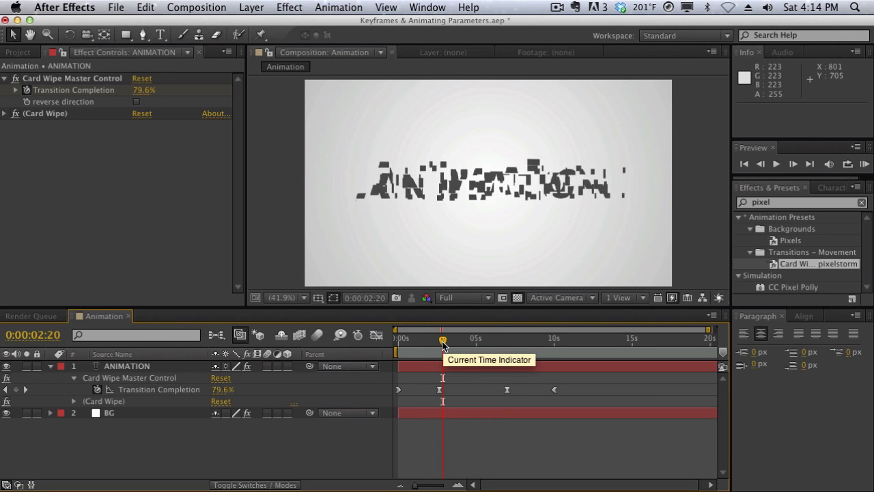
pyautogui.moveTo(443, 345); pyautogui.dragTo(474, 390)
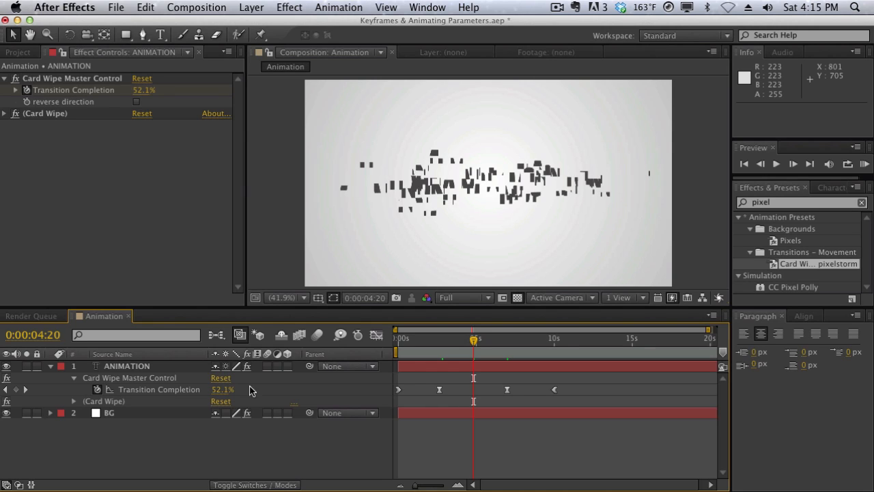
# Reveal all modified properties of the ANIMATION layer and collapse the (Card Wipe) effect group
pyautogui.click(131, 366)
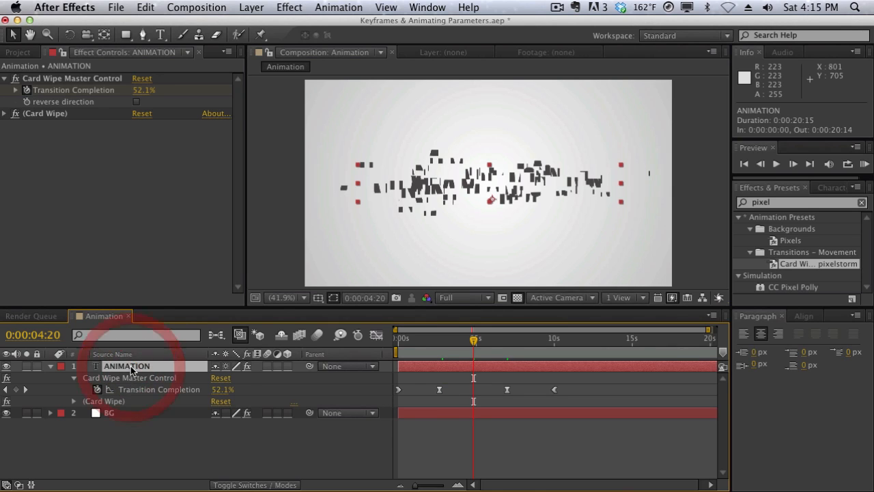
pyautogui.press('u')
pyautogui.press('u')
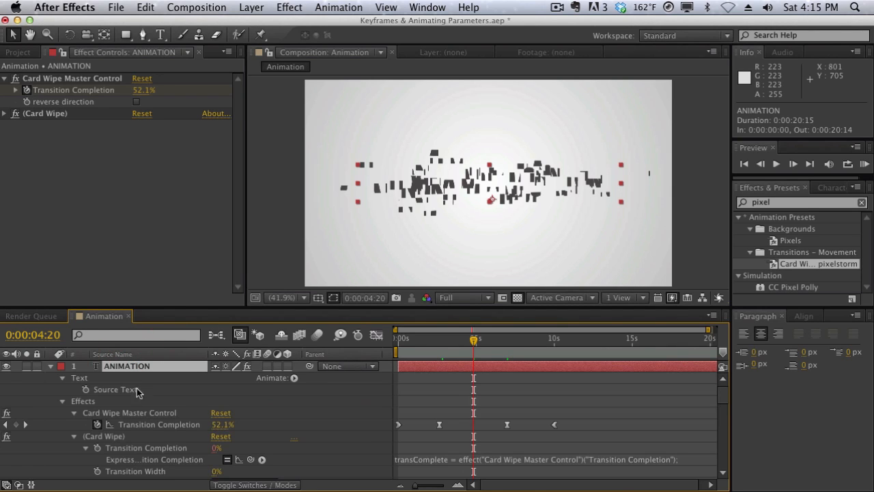
pyautogui.click(74, 437)
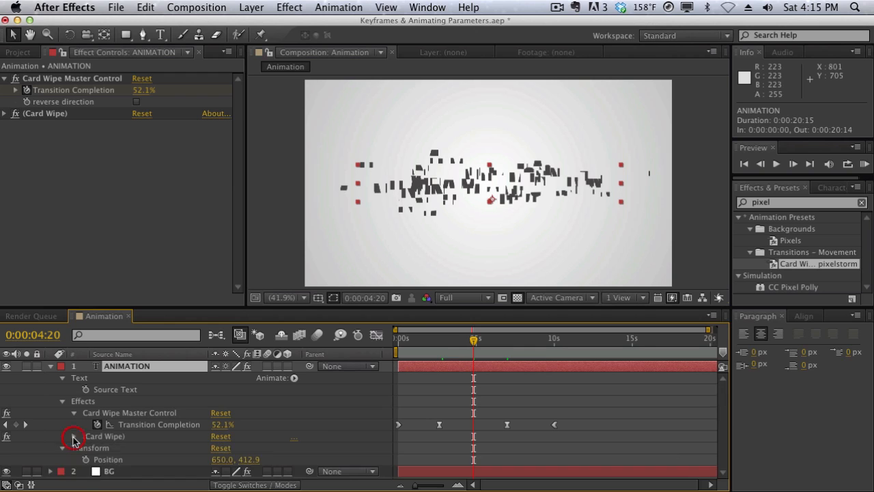